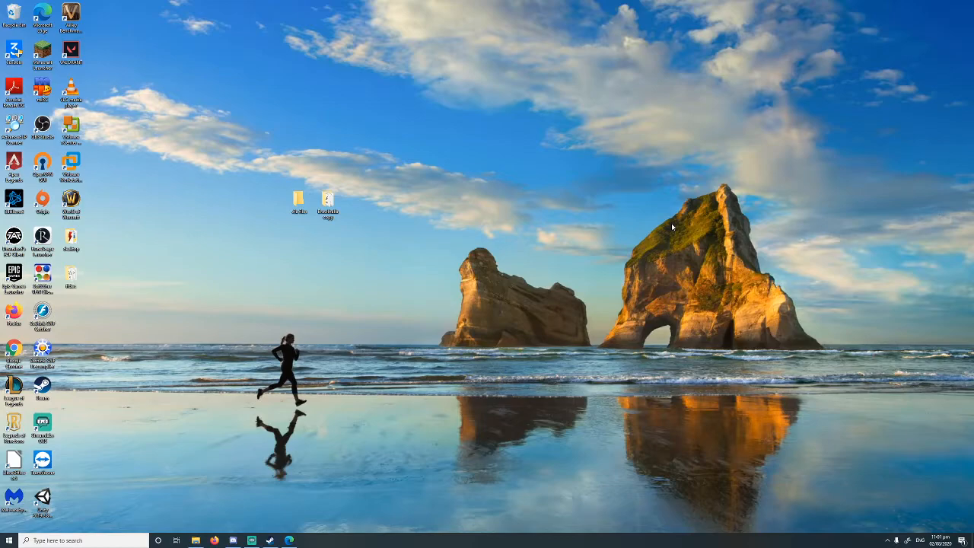
Step: Open Gfx_Werewolf.swf from the Brawlhalla game folder in the Flash decompiler
click(197, 540)
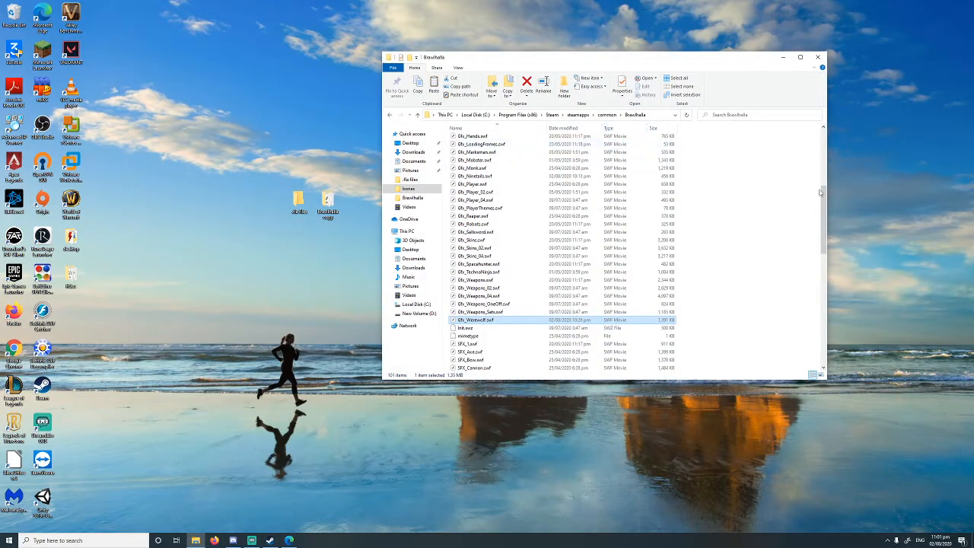
drag(823, 198, 825, 194)
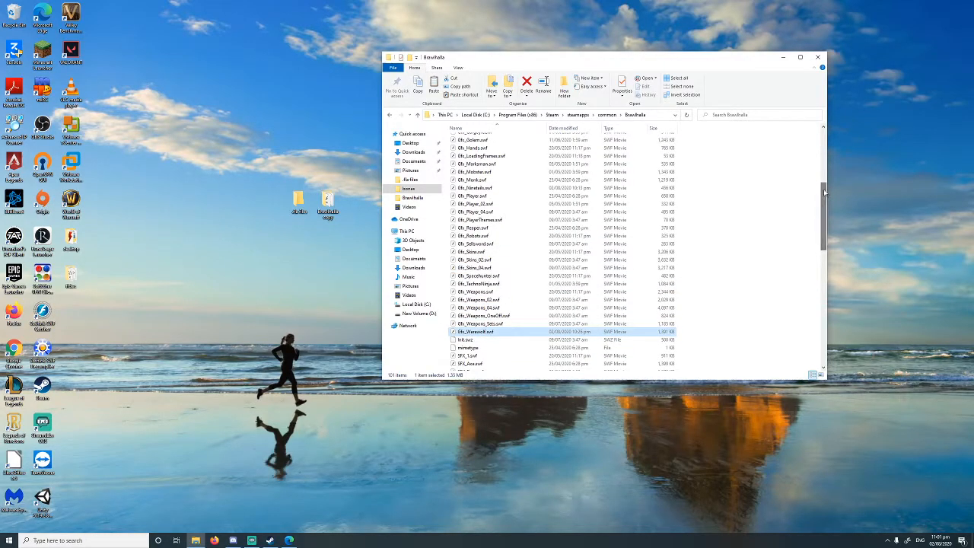
click(473, 171)
click(475, 187)
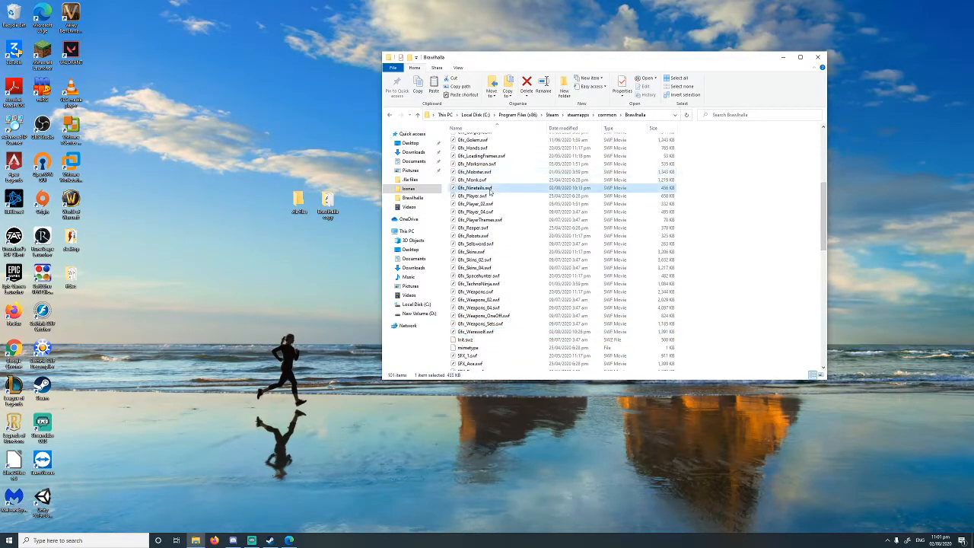
click(467, 332)
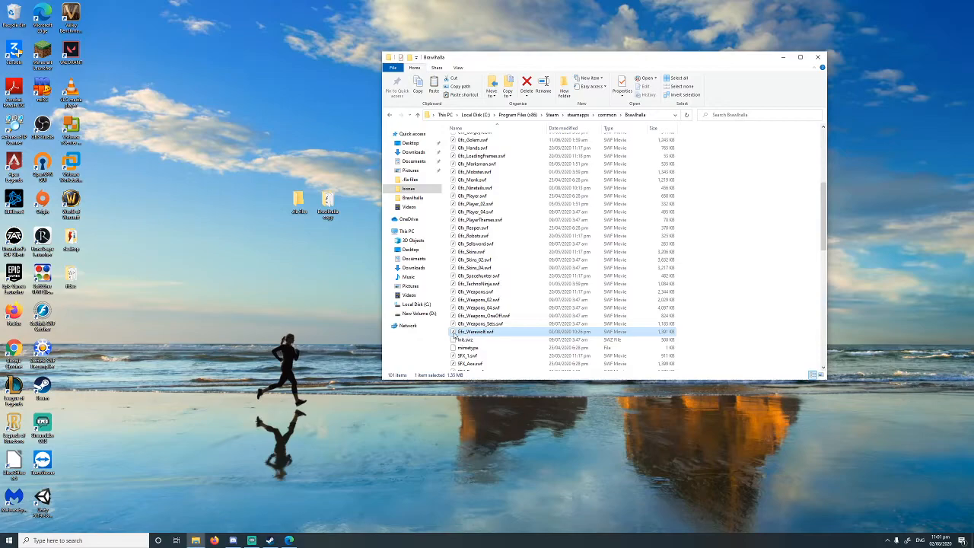
double_click(454, 335)
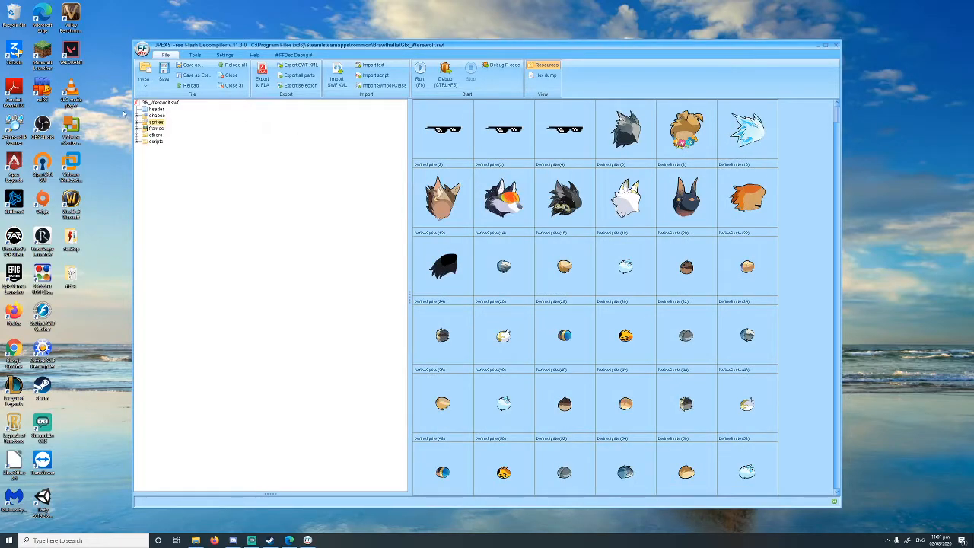
Step: Export the SWF to FLA as Gfx_Werewolf.fla inside the .fla files folder on the Desktop
click(263, 82)
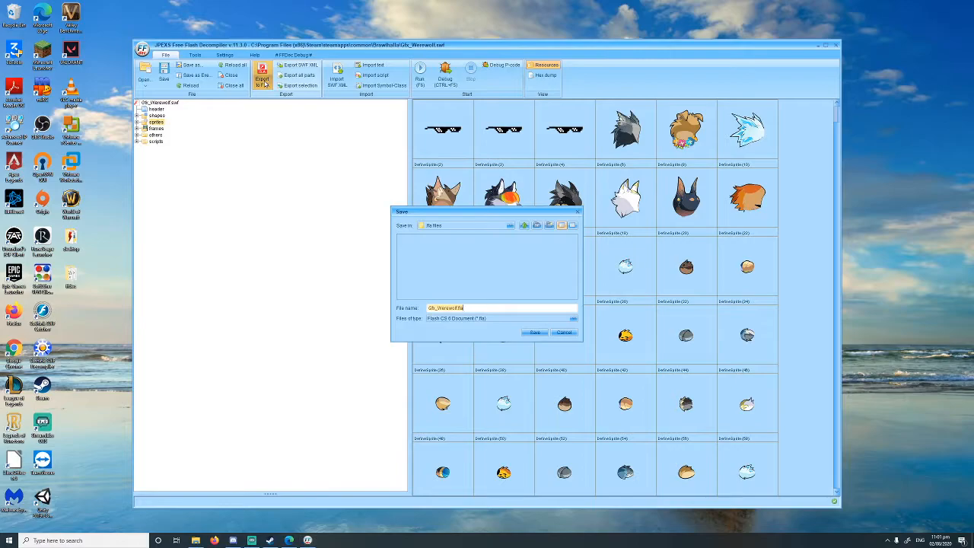
drag(529, 211, 410, 167)
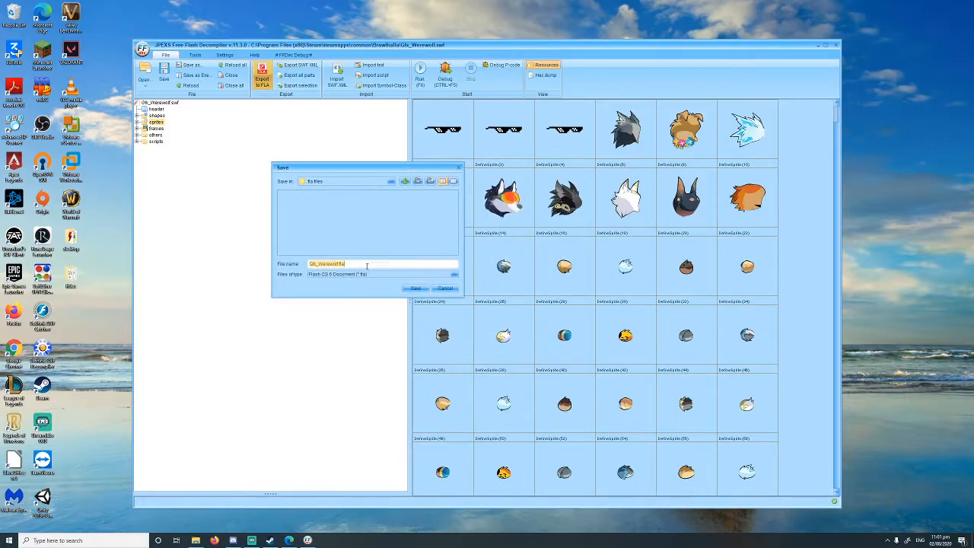
click(404, 182)
click(288, 195)
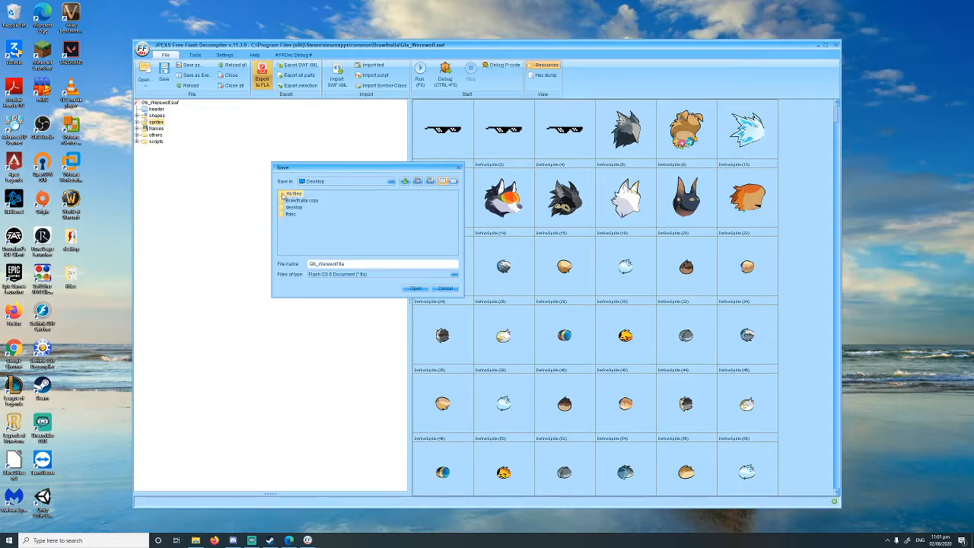
double_click(283, 195)
click(417, 289)
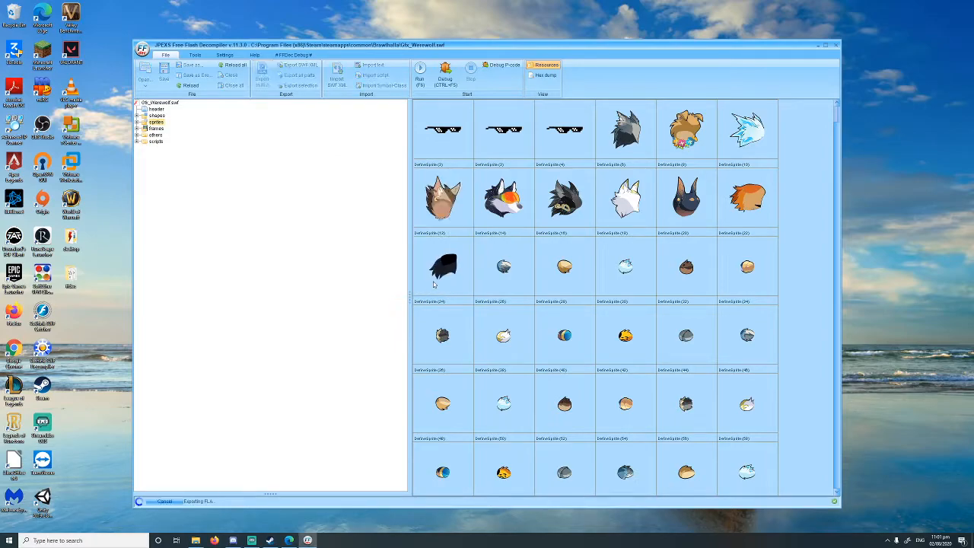
click(815, 47)
click(308, 541)
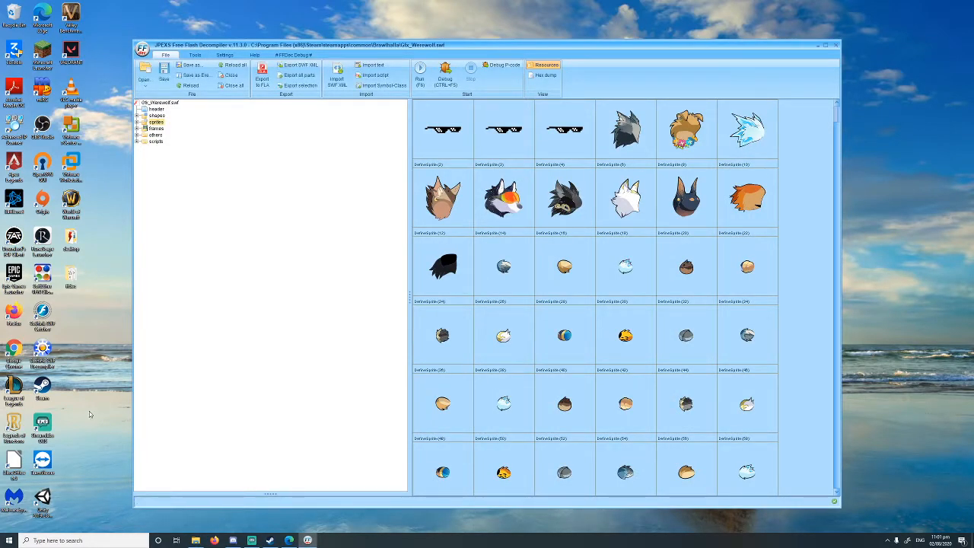
click(817, 46)
Step: Open the exported Gfx_Werewolf.fla from the .fla files folder in Animate
double_click(299, 201)
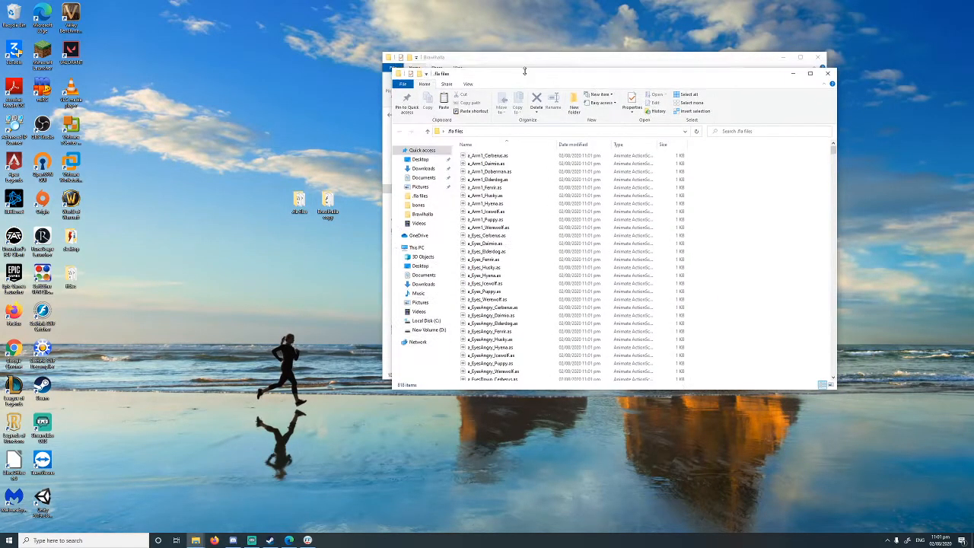
drag(525, 75, 367, 79)
click(783, 57)
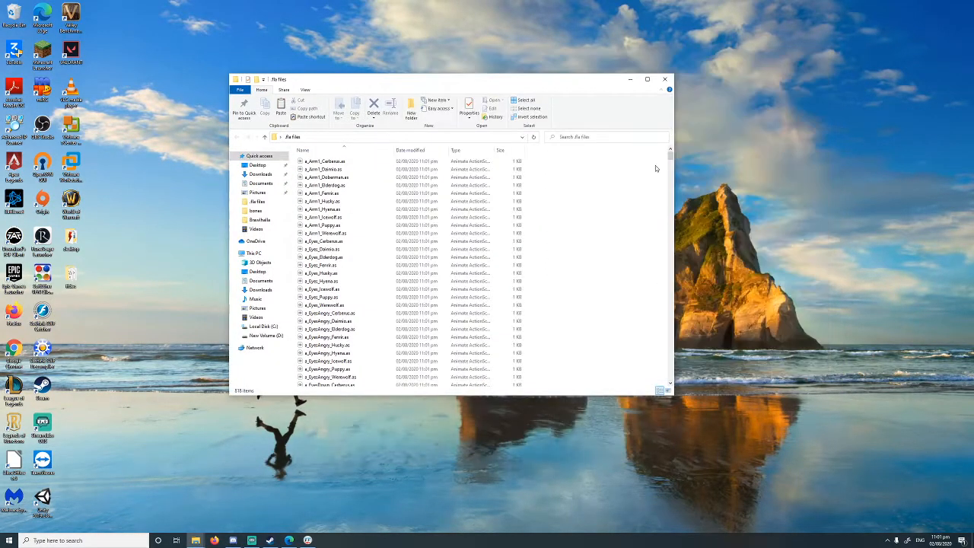
drag(671, 156, 671, 379)
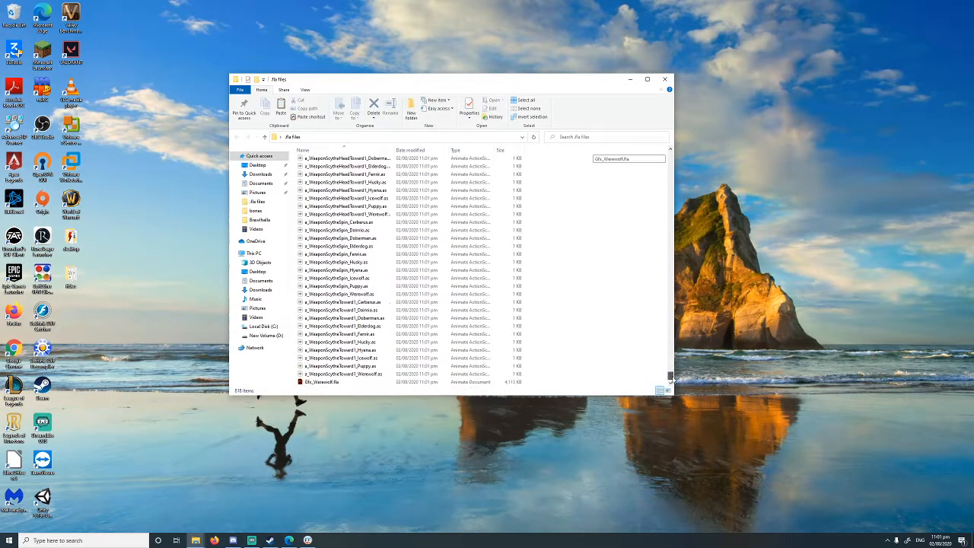
click(333, 382)
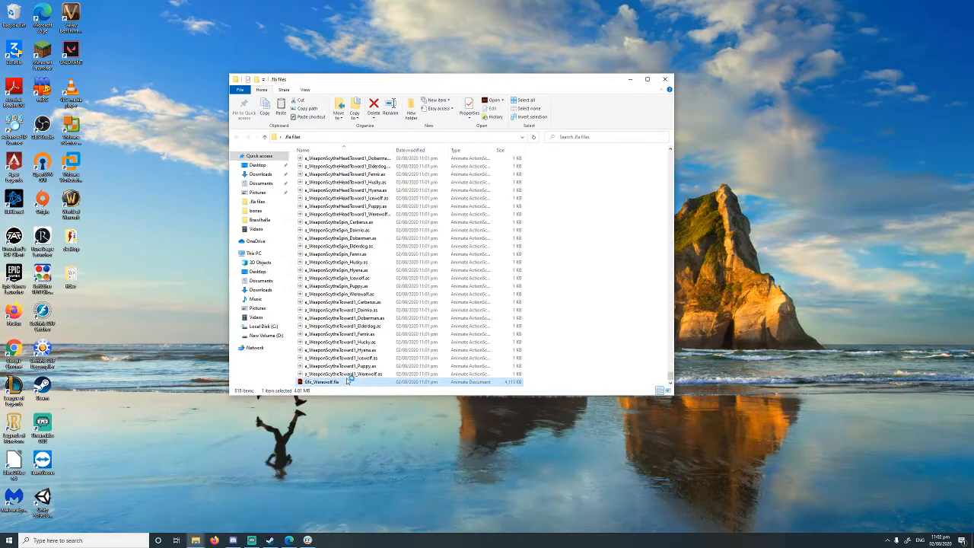
double_click(347, 381)
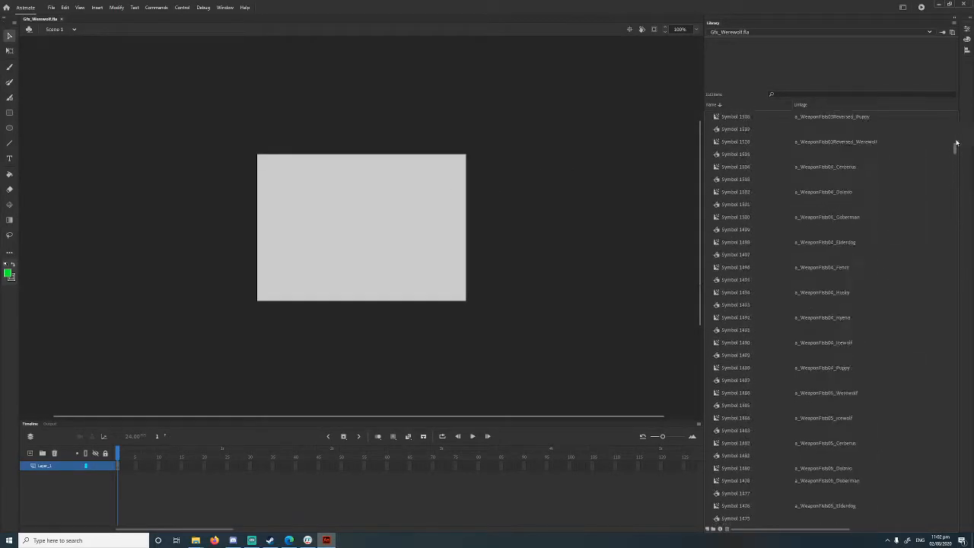
Step: Search the library for "scy" and open the a_WeaponScythe_Puppy symbol for editing
click(811, 94)
text(scy)
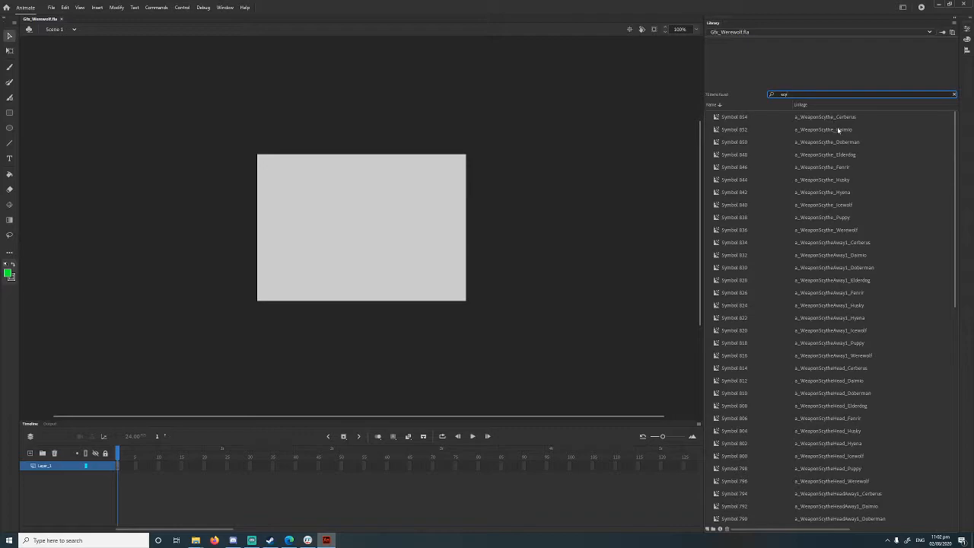
click(844, 193)
click(837, 181)
click(832, 204)
click(831, 216)
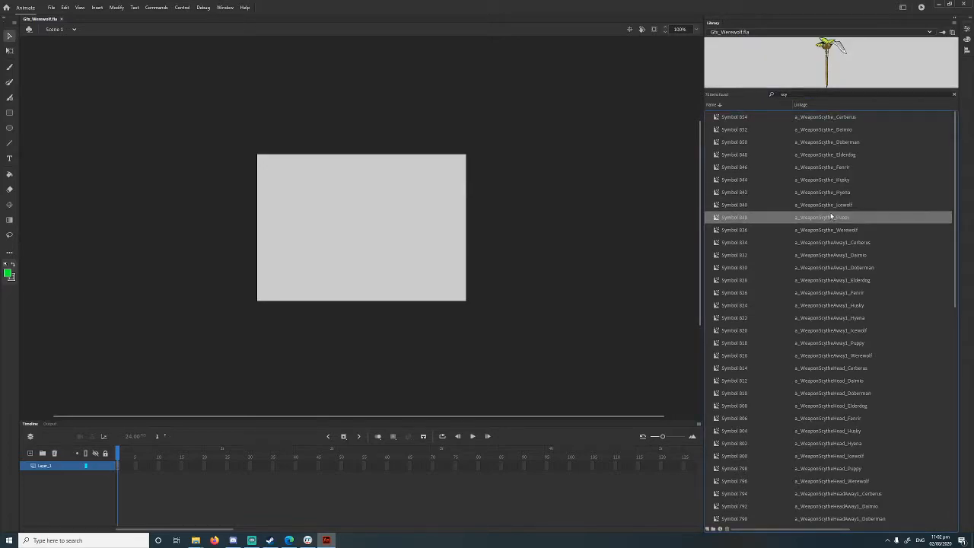
double_click(716, 218)
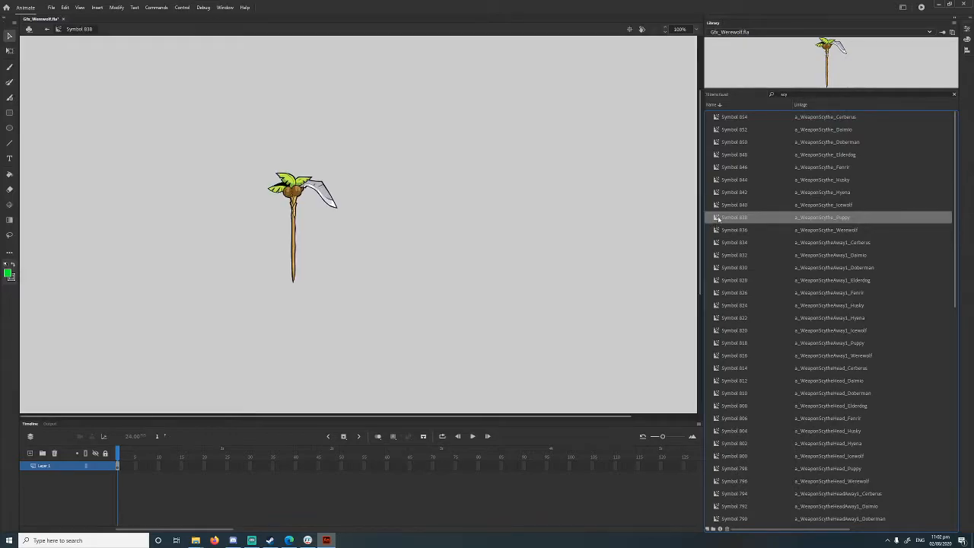
Step: Select all of the scythe artwork and convert it into a Graphic symbol
click(9, 50)
drag(431, 117, 214, 351)
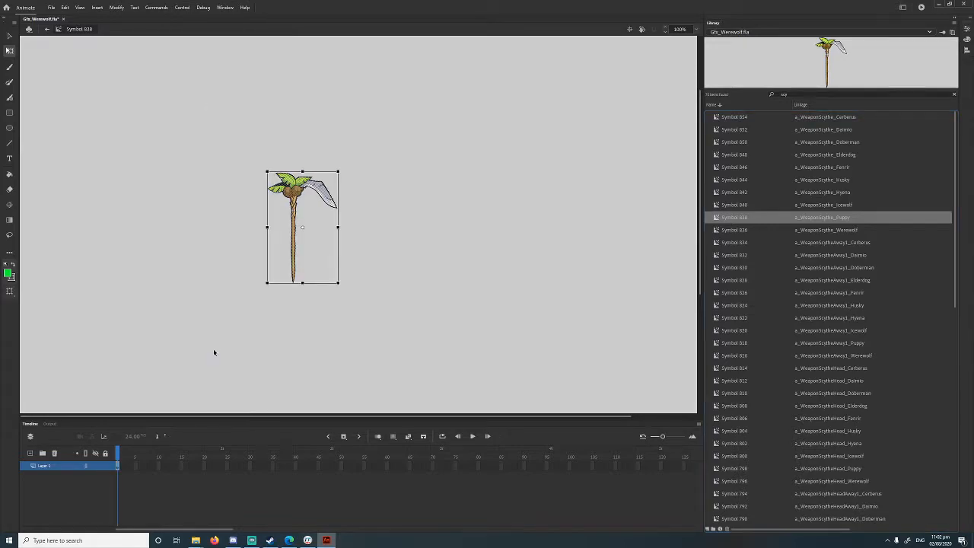
right_click(292, 191)
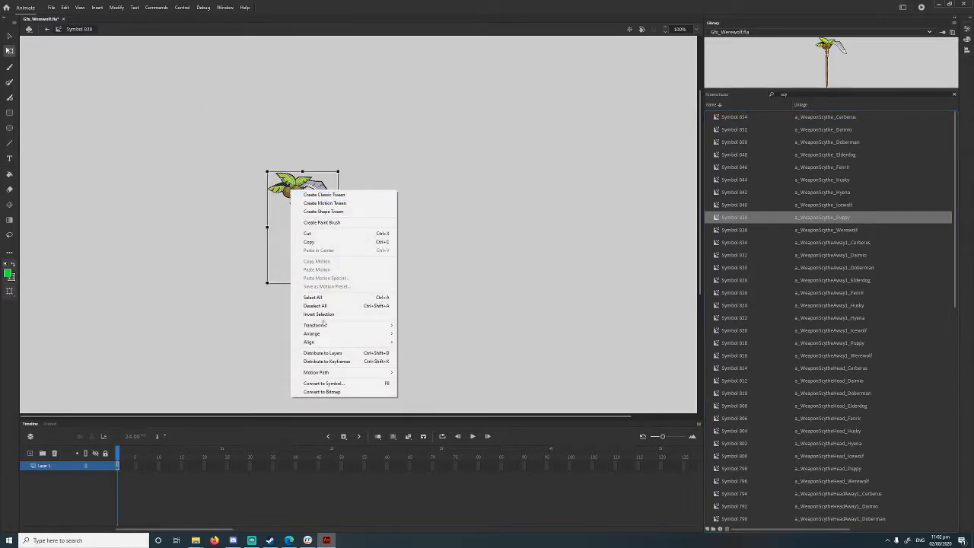
click(327, 385)
click(255, 158)
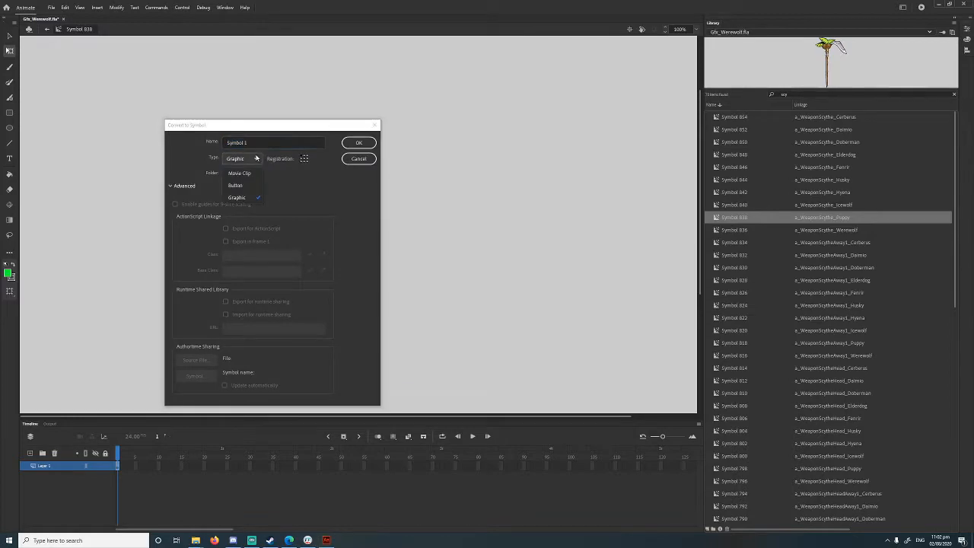
click(238, 197)
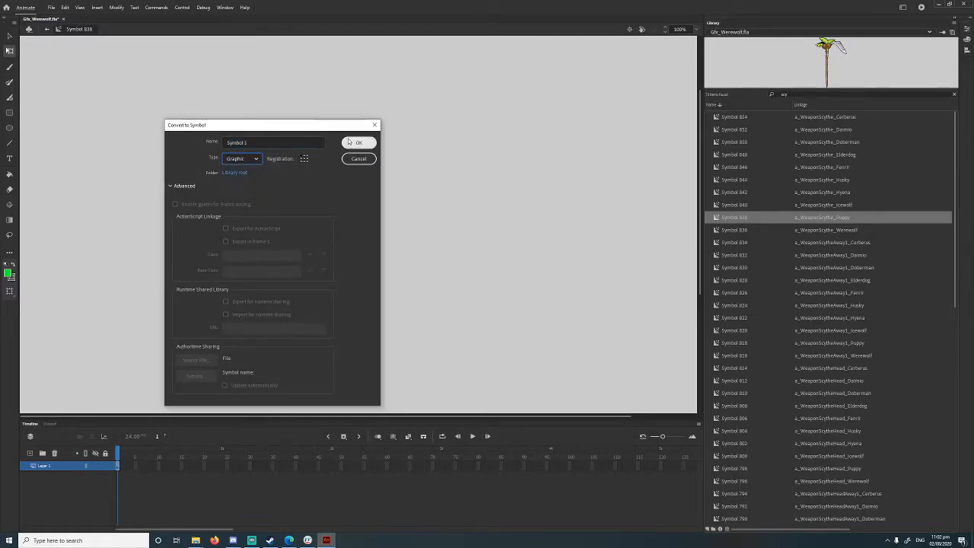
click(352, 143)
Step: Enter editing mode of the newly created Symbol 1 inside the scythe symbol
click(148, 104)
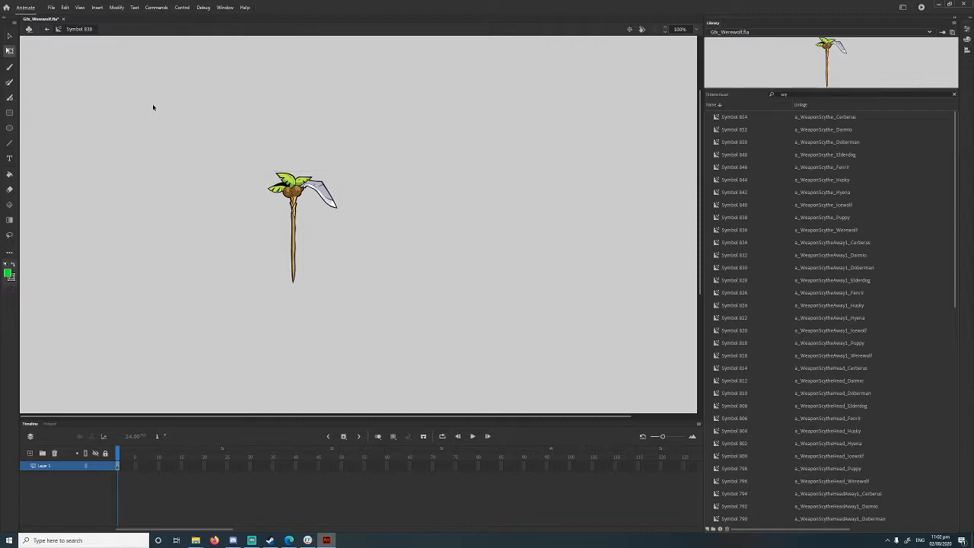
click(289, 182)
double_click(289, 182)
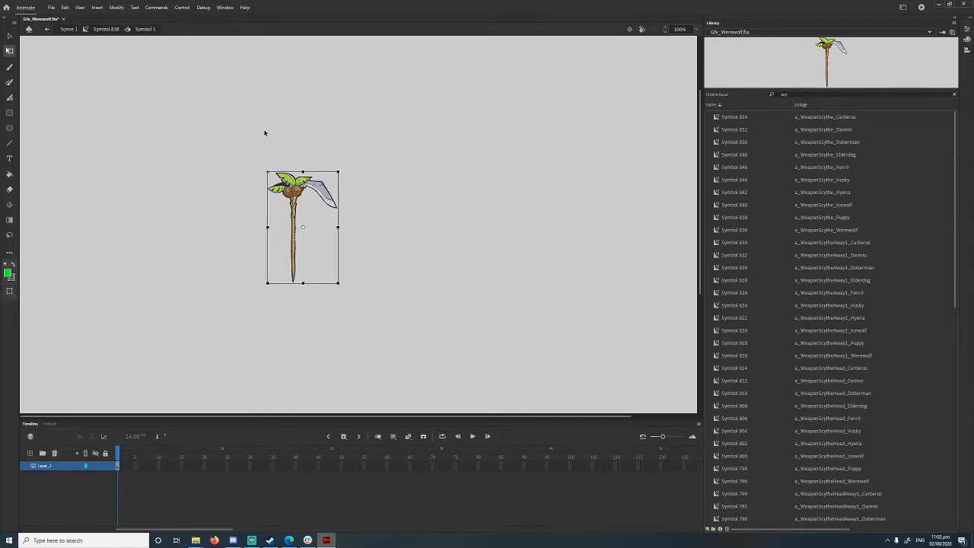
click(86, 30)
double_click(292, 182)
click(204, 170)
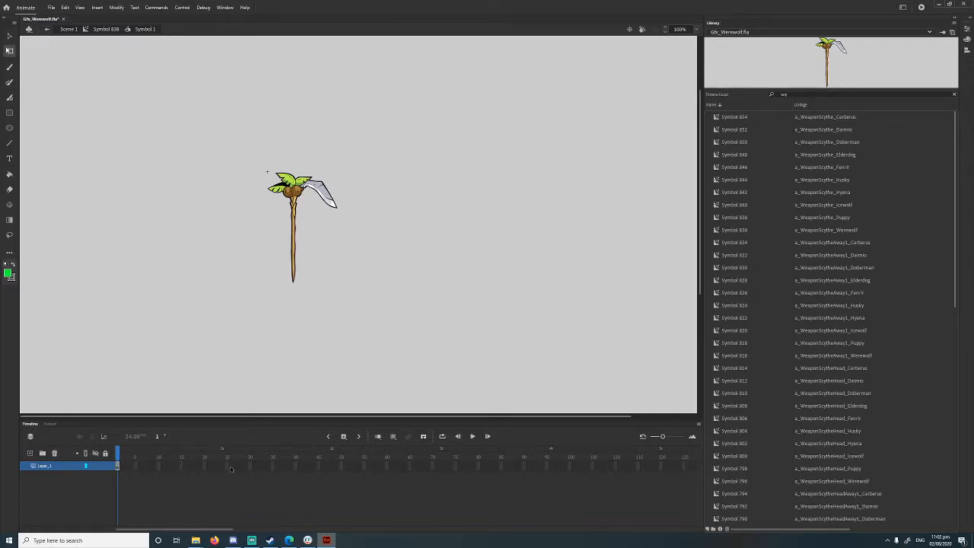
Step: Insert a keyframe at frame 3 of Symbol 1's timeline
click(122, 468)
click(128, 467)
right_click(127, 467)
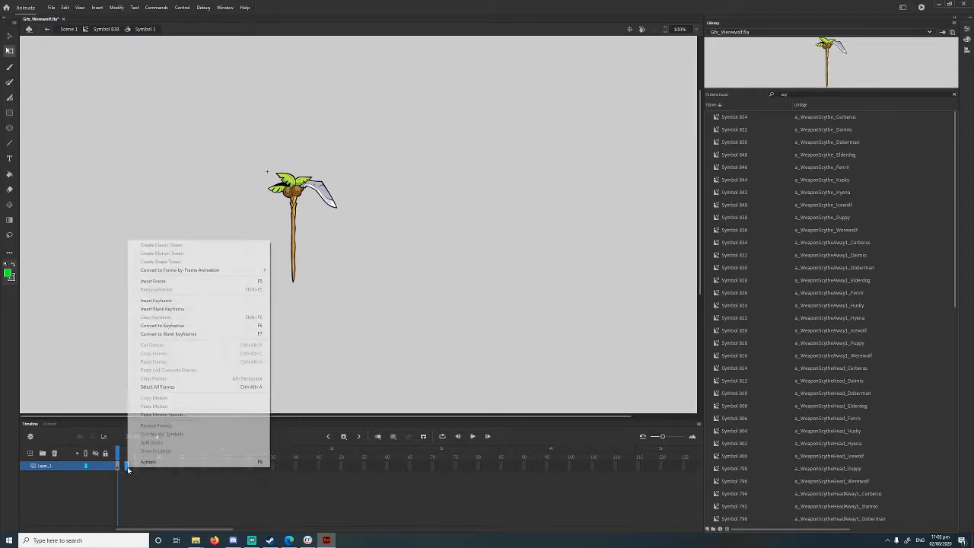
click(175, 302)
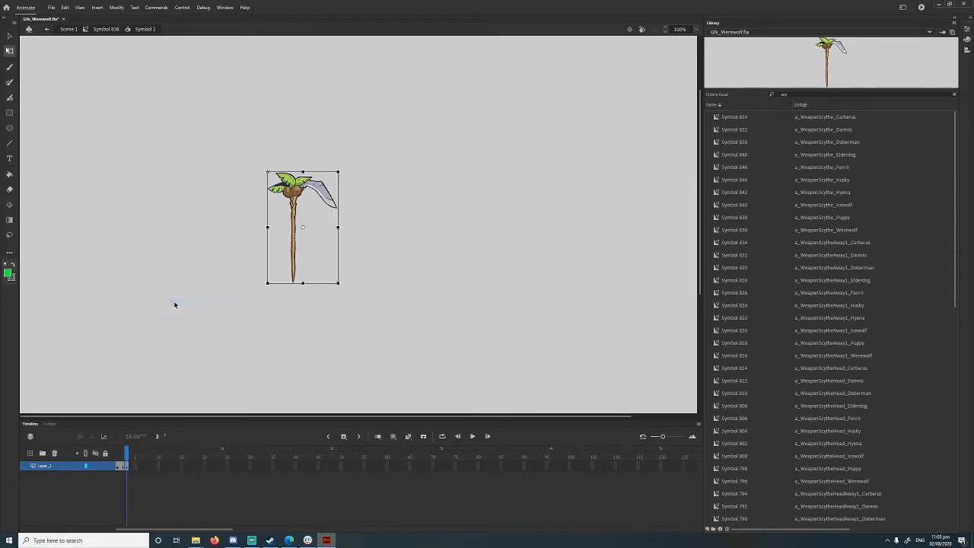
Step: Select the scythe head on frame 3 and fill it with bright green
click(136, 466)
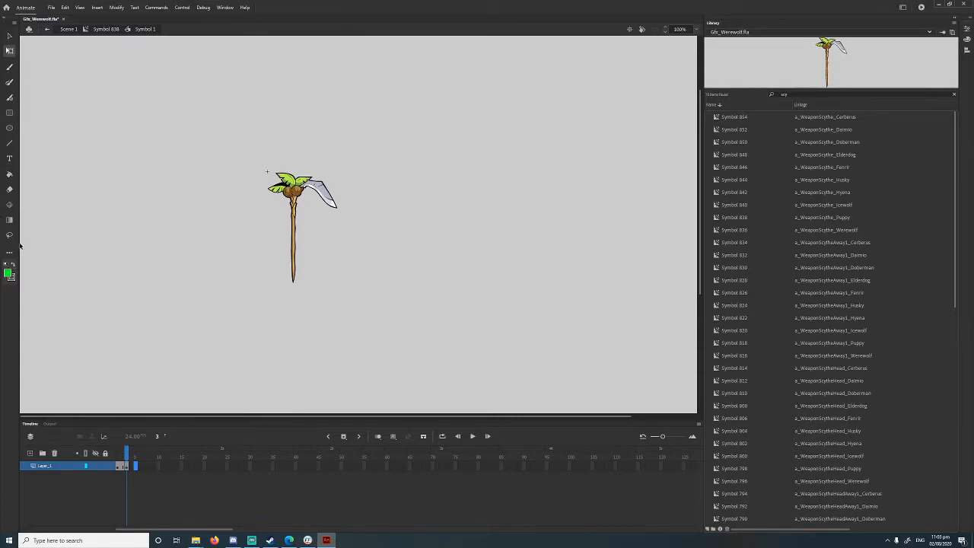
drag(256, 139, 394, 221)
click(9, 272)
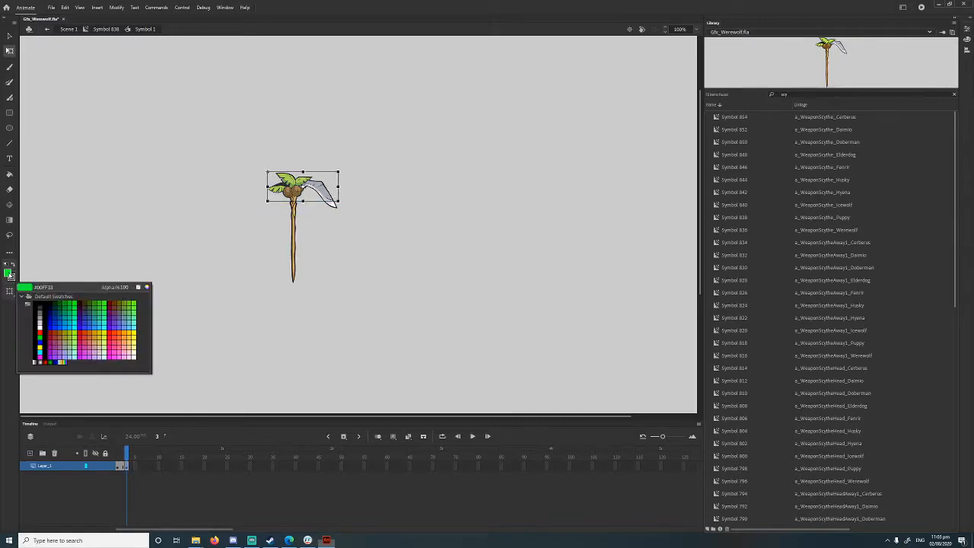
click(92, 315)
Step: Try to recolour the entire scythe on frame 1, then undo the fill
click(130, 485)
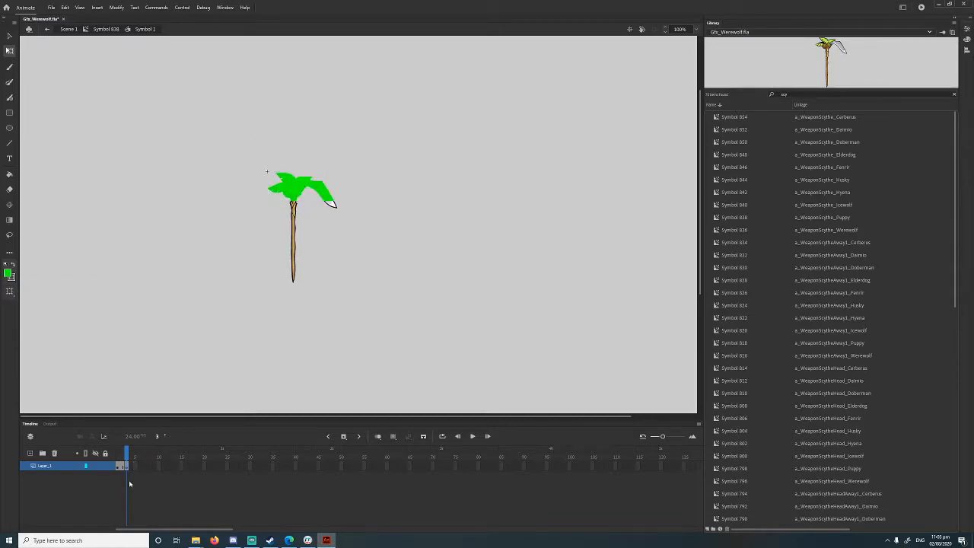
click(127, 468)
click(118, 467)
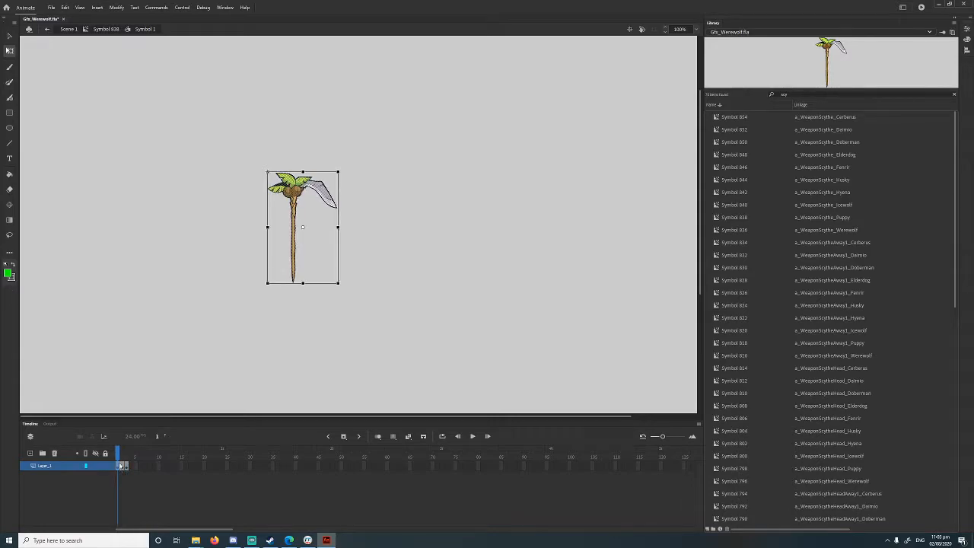
click(9, 274)
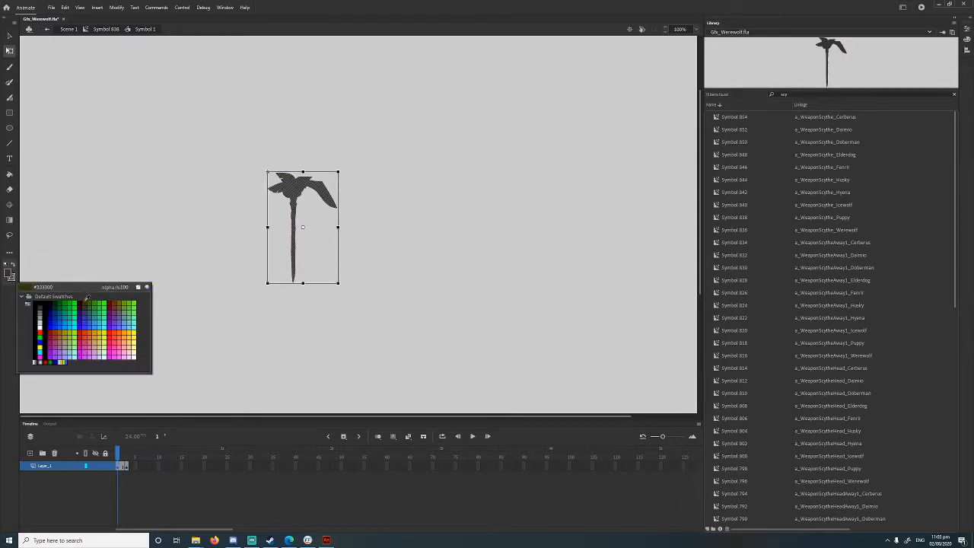
click(346, 362)
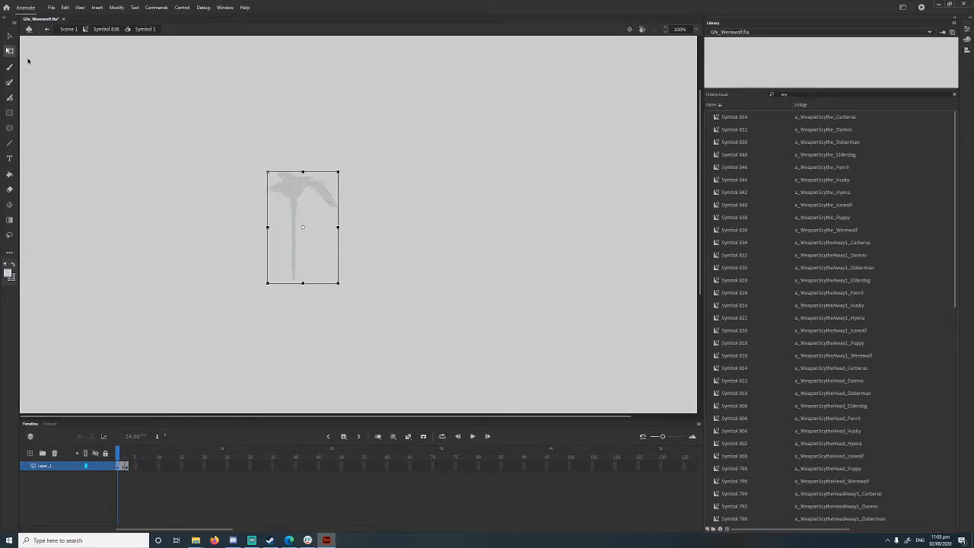
key(ctrl+z)
Step: Select the scythe head on frame 1 and fill it with blue
drag(193, 118, 348, 194)
click(9, 276)
click(99, 335)
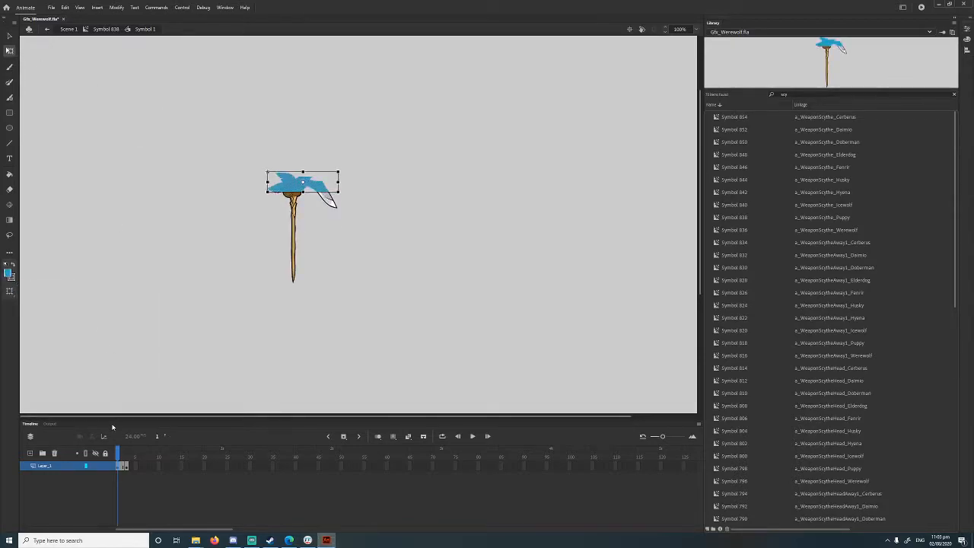
Step: Remove the green-head keyframe at frame 3 and insert a new keyframe at frame 3 of Symbol 1's timeline
click(126, 466)
right_click(128, 467)
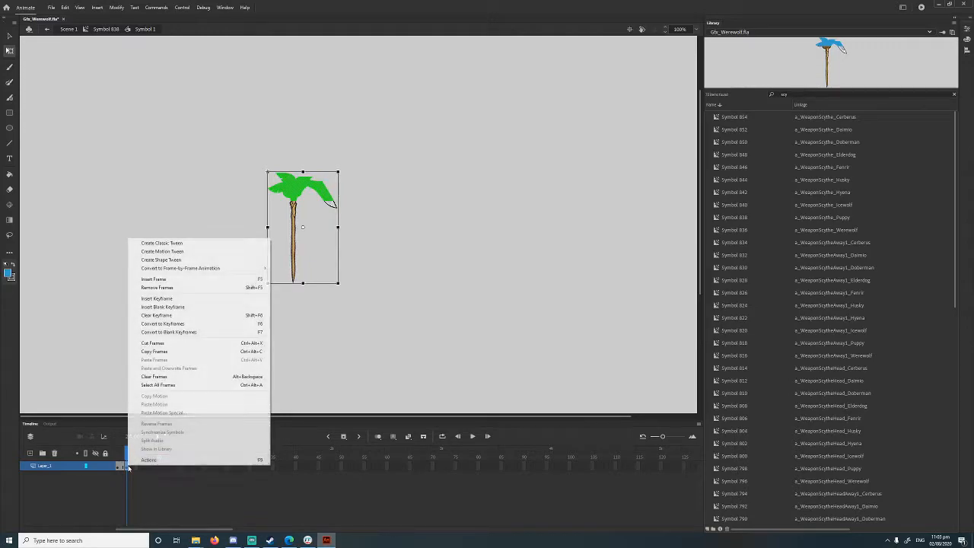
click(176, 288)
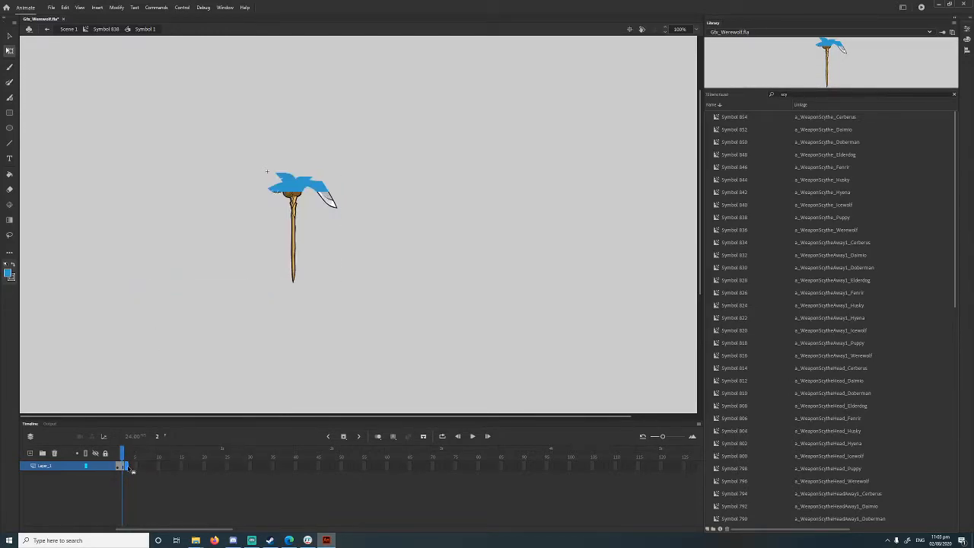
right_click(130, 470)
click(175, 300)
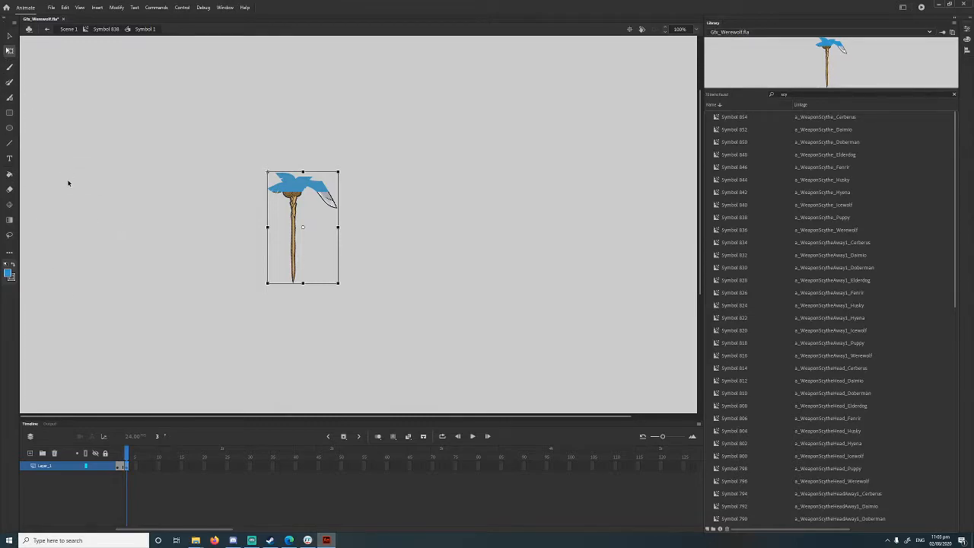
Step: Select the scythe blade on frame 3 and fill it with bright green
click(315, 150)
drag(306, 127, 369, 236)
click(10, 275)
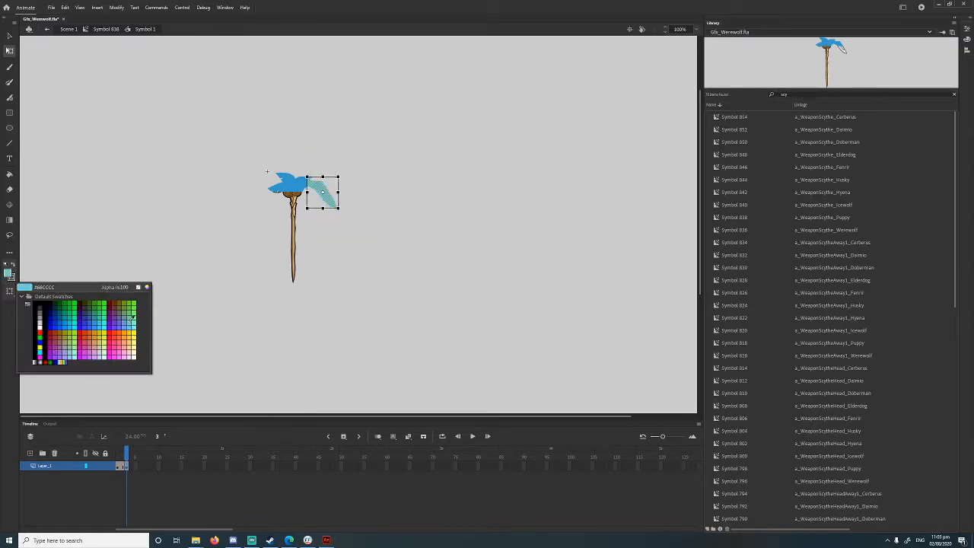
click(138, 306)
Step: Insert a keyframe at frame 5 of Symbol 1's timeline
click(136, 464)
click(137, 467)
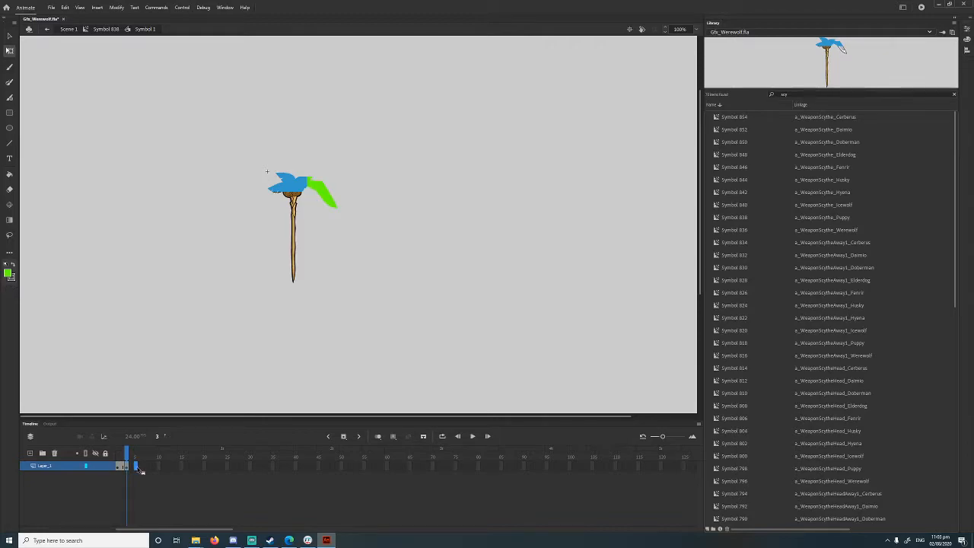
right_click(137, 468)
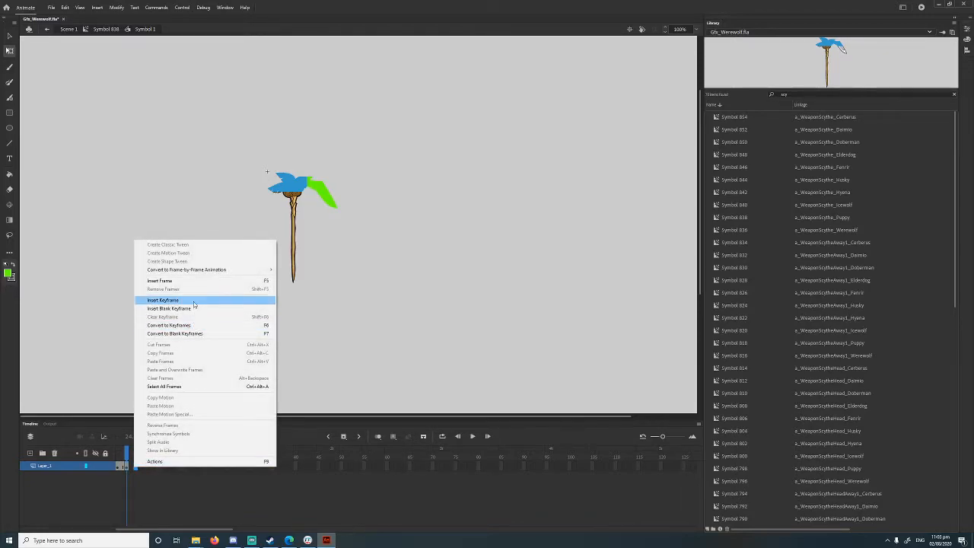
click(193, 301)
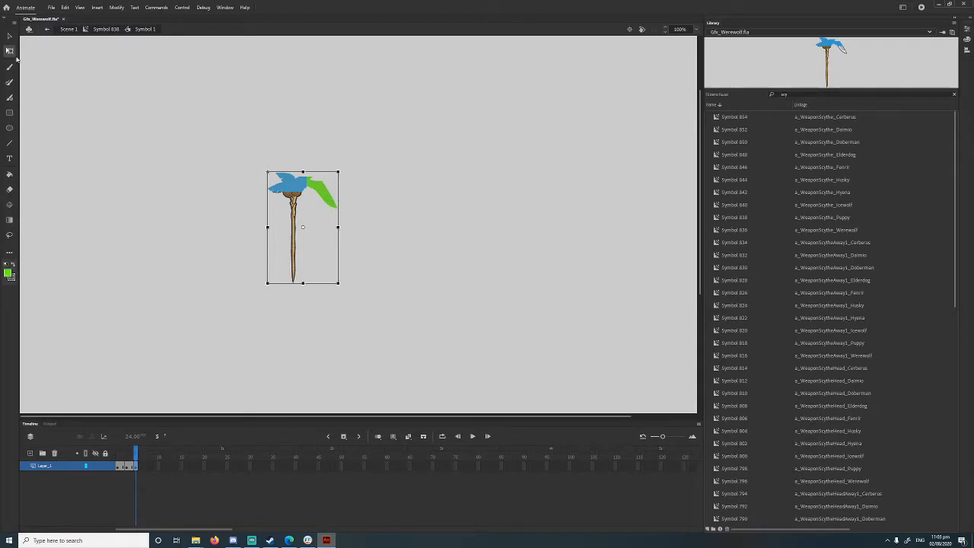
Step: Select the scythe head on frame 5 and fill it with a lighter blue
drag(276, 126, 315, 205)
click(8, 273)
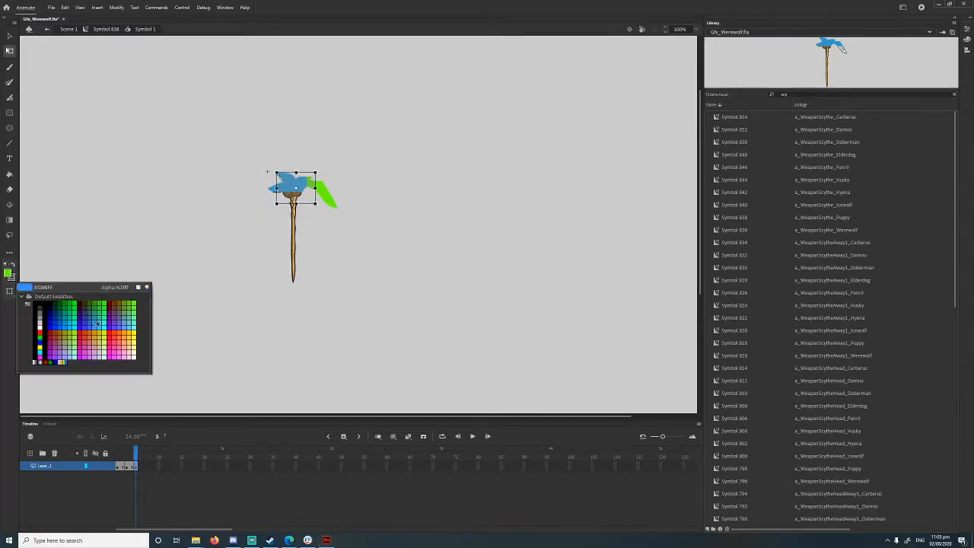
click(103, 325)
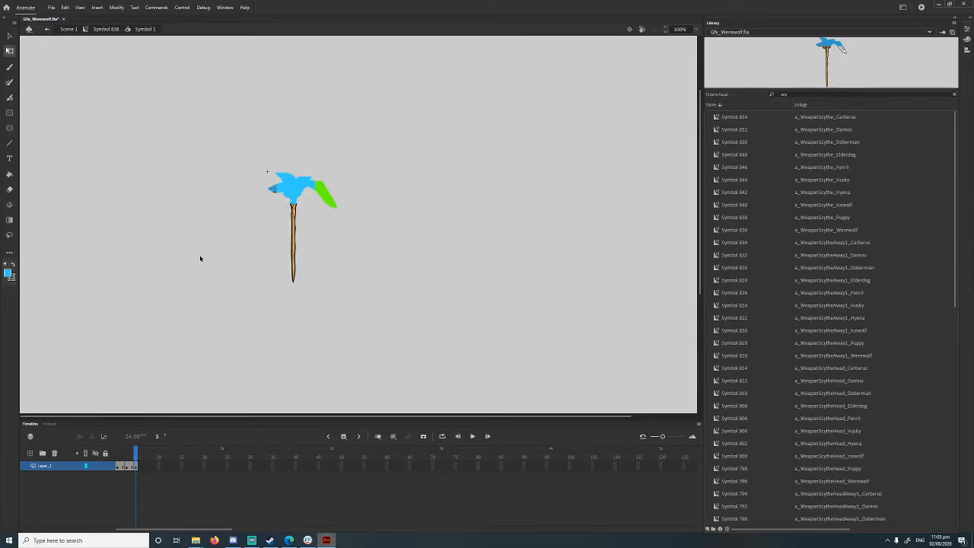
Step: Play the animation and move between Symbol 1 and Symbol 838 to preview the colour changes
click(476, 436)
click(86, 30)
click(246, 229)
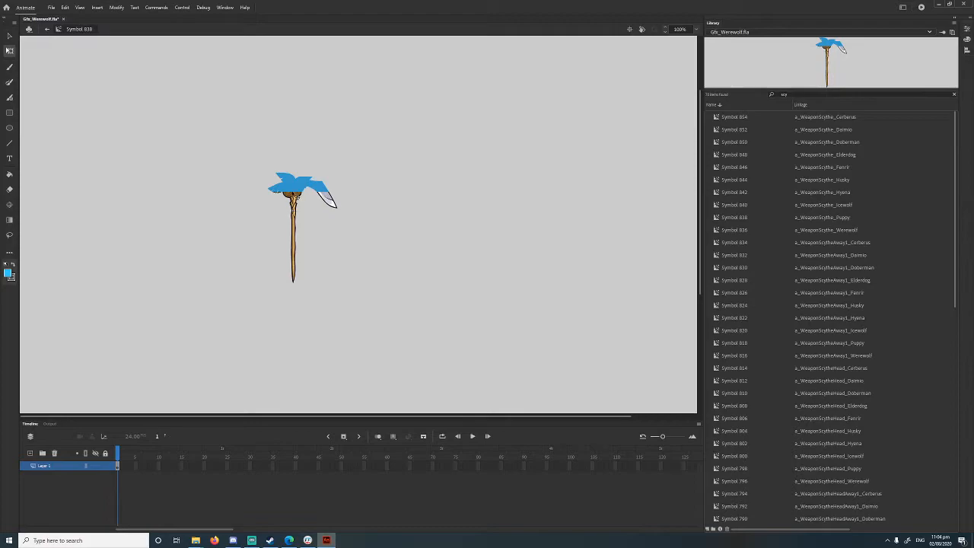
double_click(293, 182)
click(472, 436)
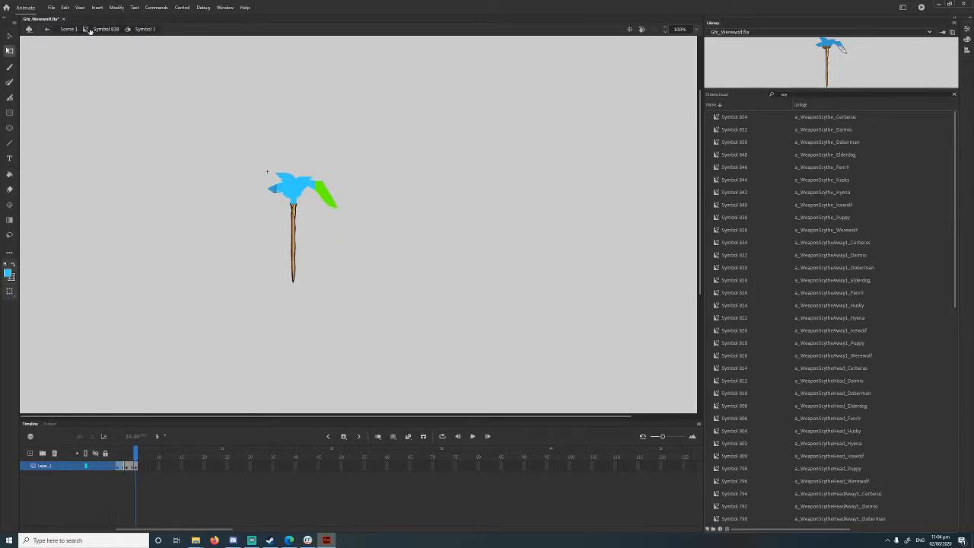
click(87, 30)
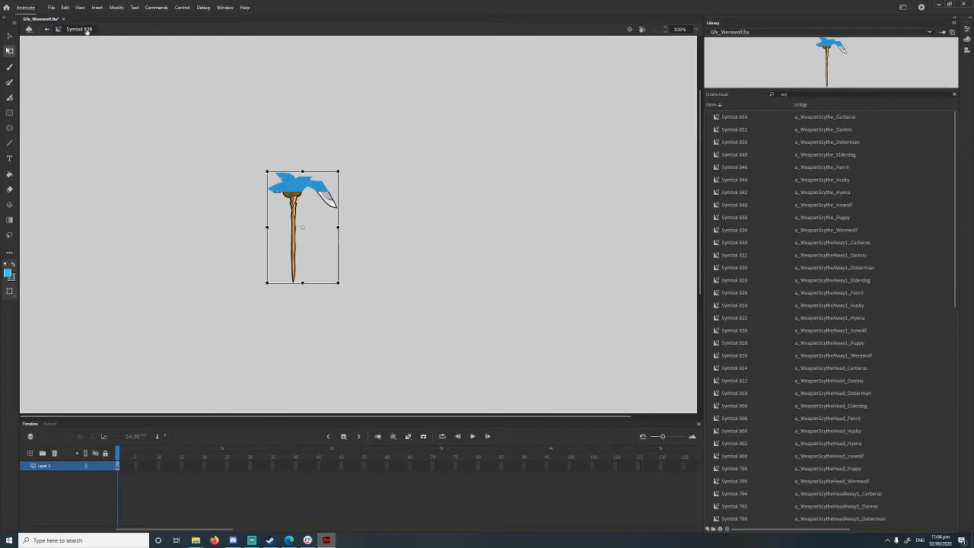
Step: Extend Symbol 838's timeline to frame 15 and play the animation back
click(125, 478)
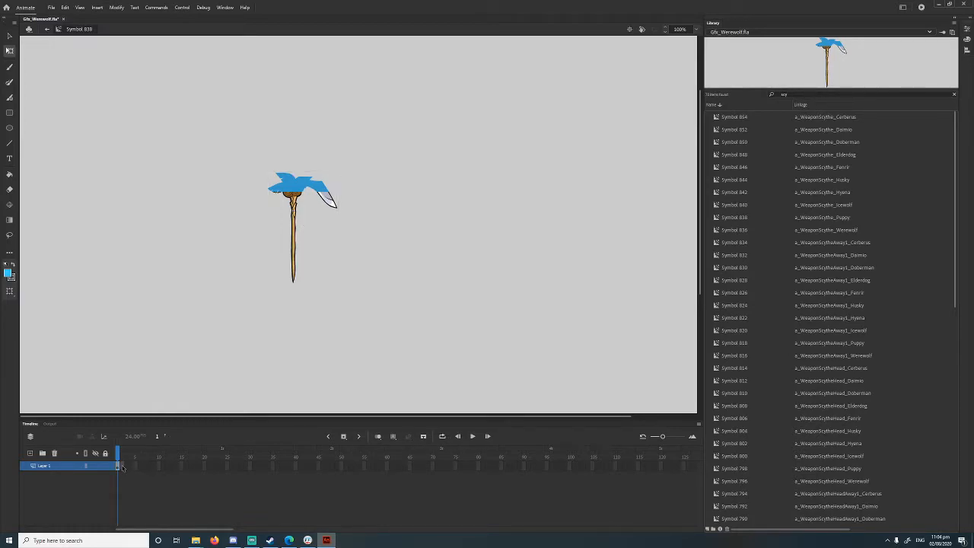
right_click(126, 469)
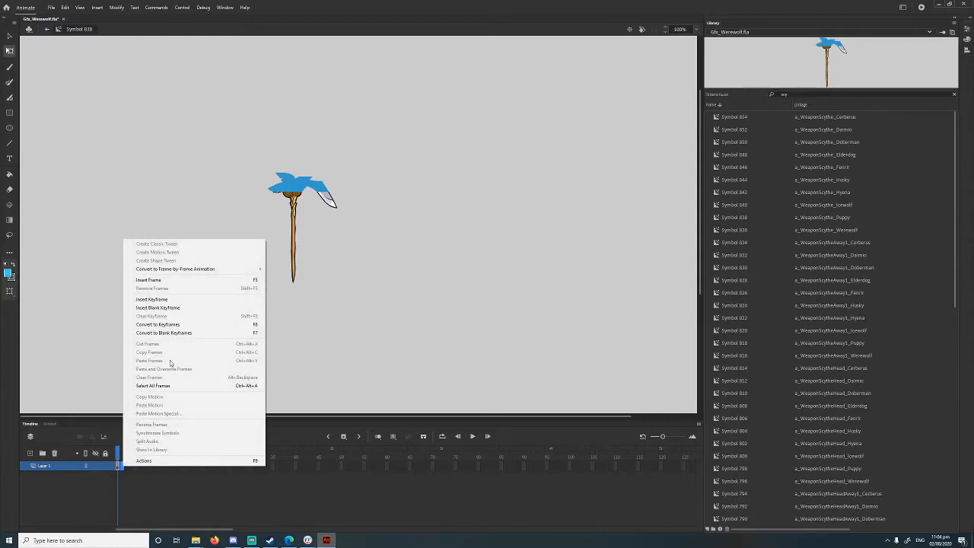
click(152, 280)
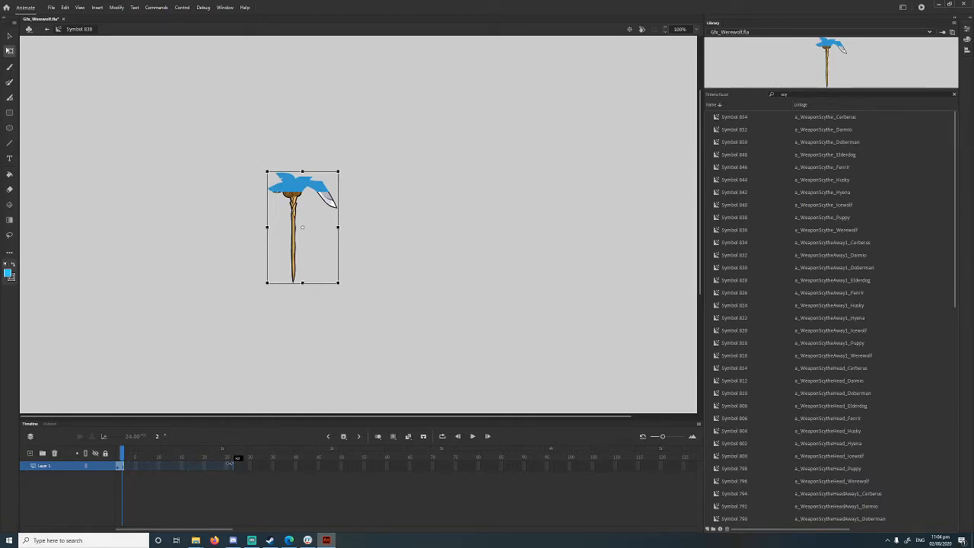
click(180, 464)
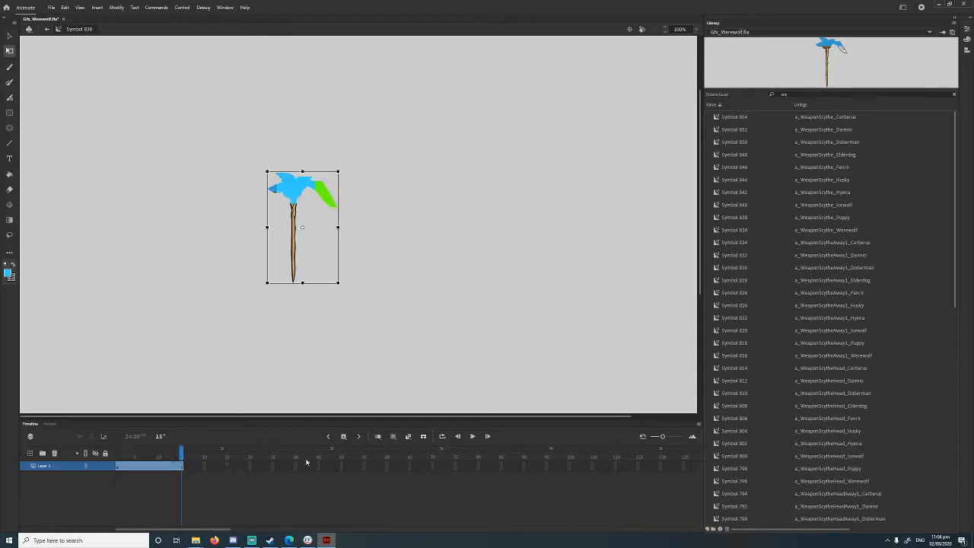
click(472, 436)
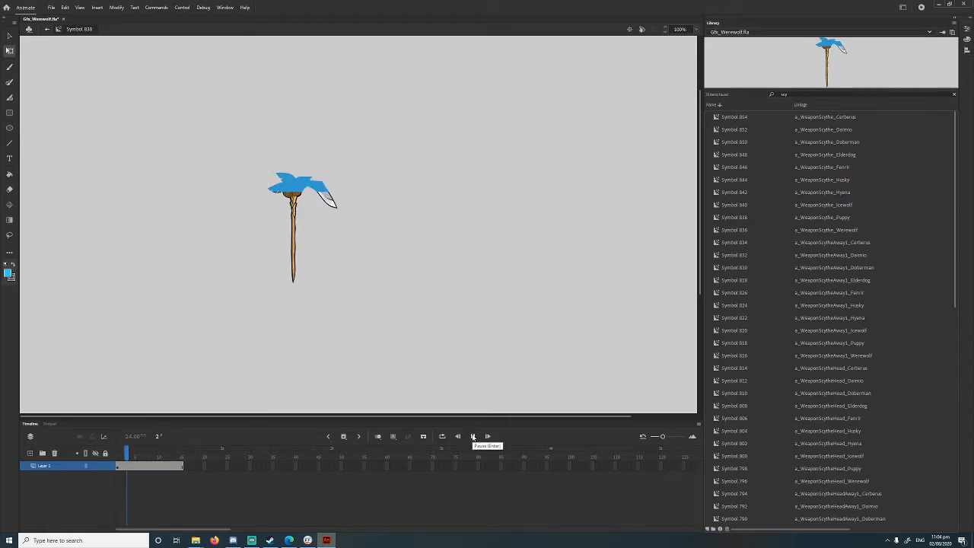
click(472, 436)
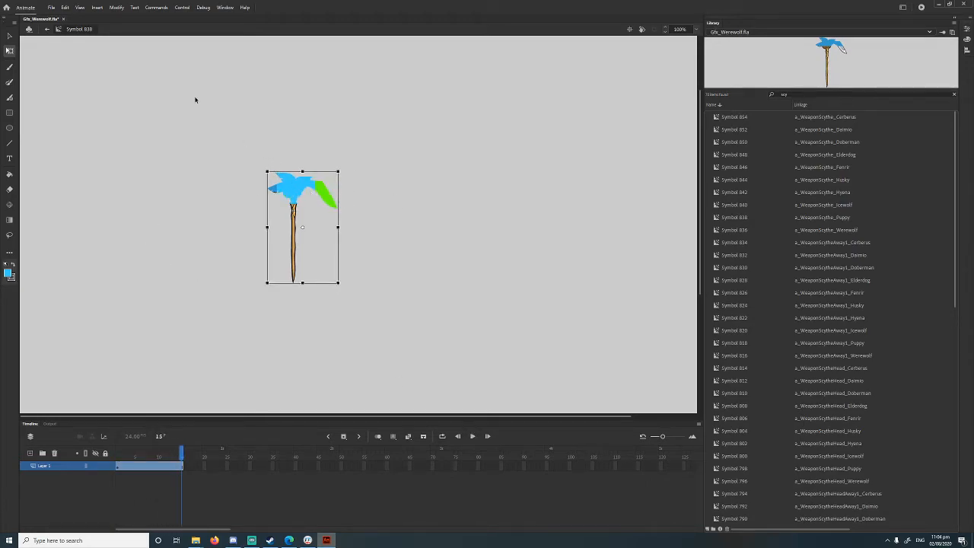
Step: Export the movie as Gfx_Werewolf.swf to the Desktop
click(51, 7)
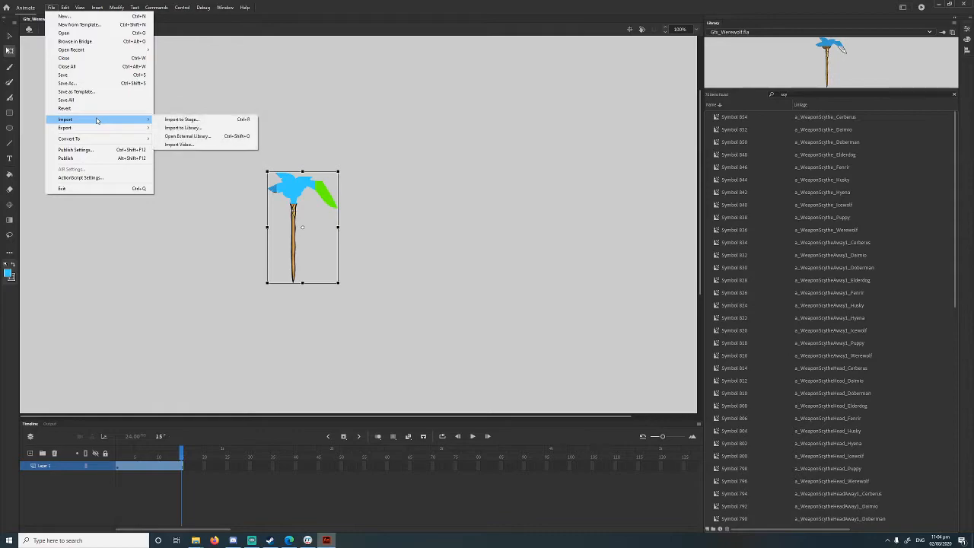
mouse_move(98, 131)
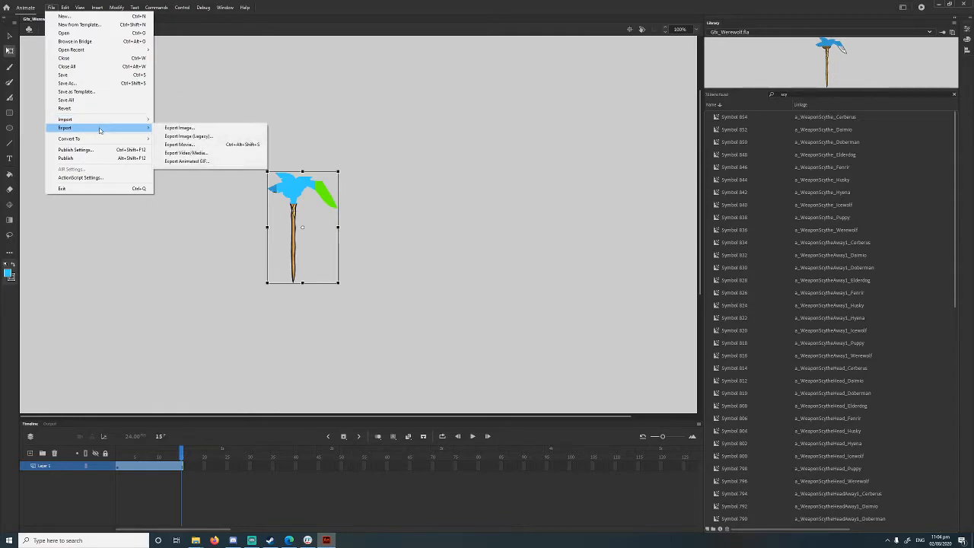
click(191, 145)
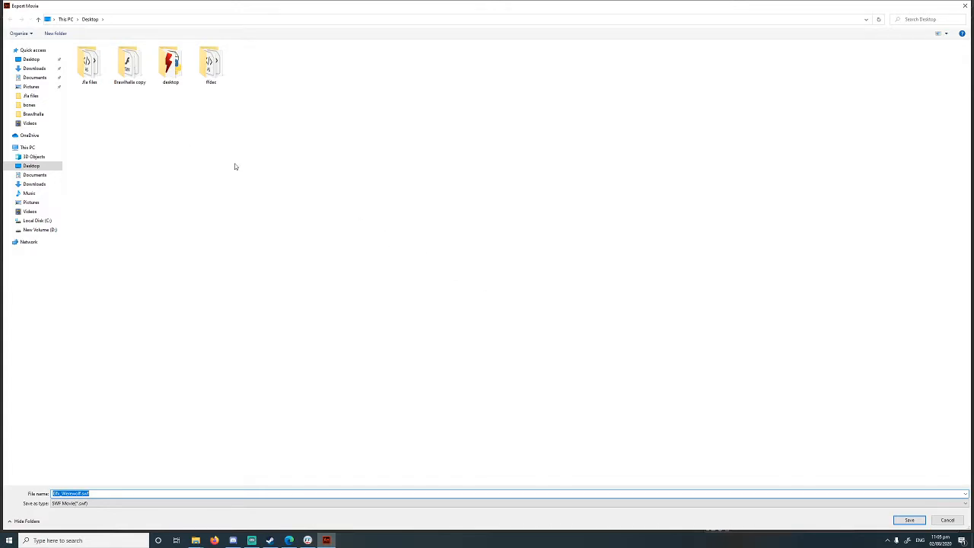
click(910, 520)
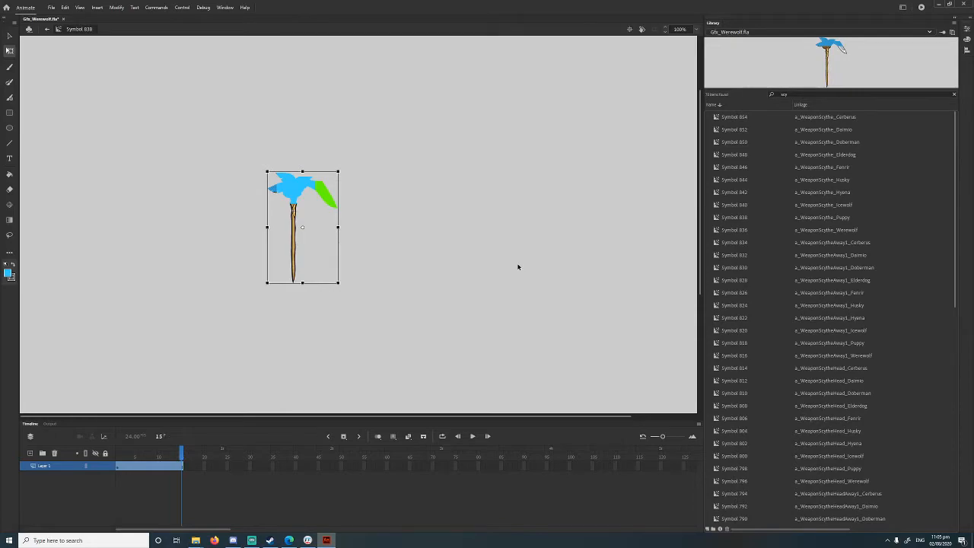
Step: Move the exported Gfx_Werewolf.swf from the Desktop into the Brawlhalla game folder, replacing the existing file
click(938, 5)
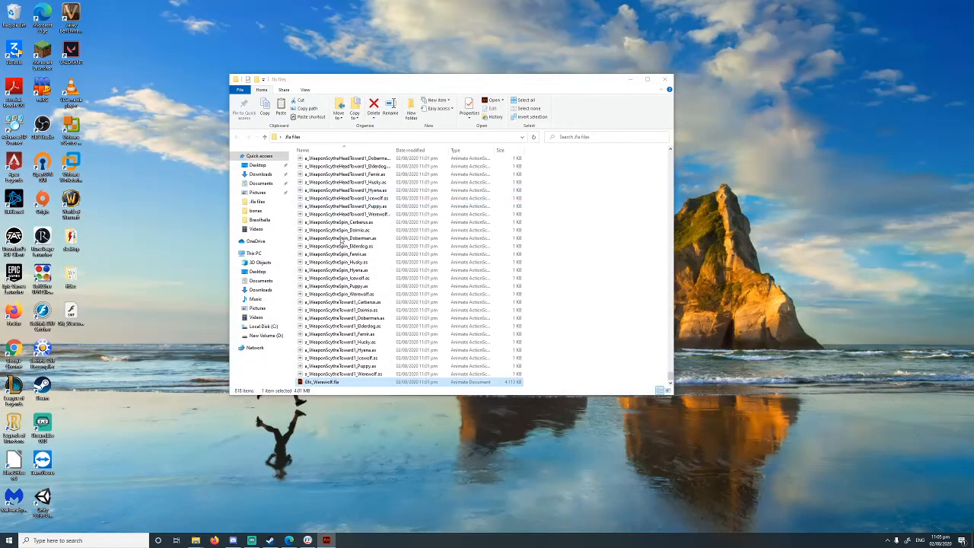
mouse_move(196, 540)
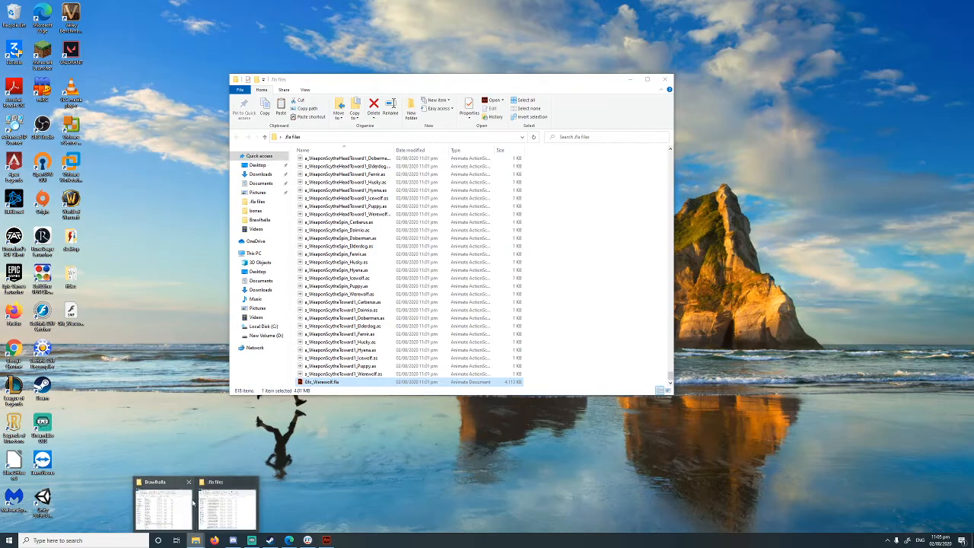
click(226, 501)
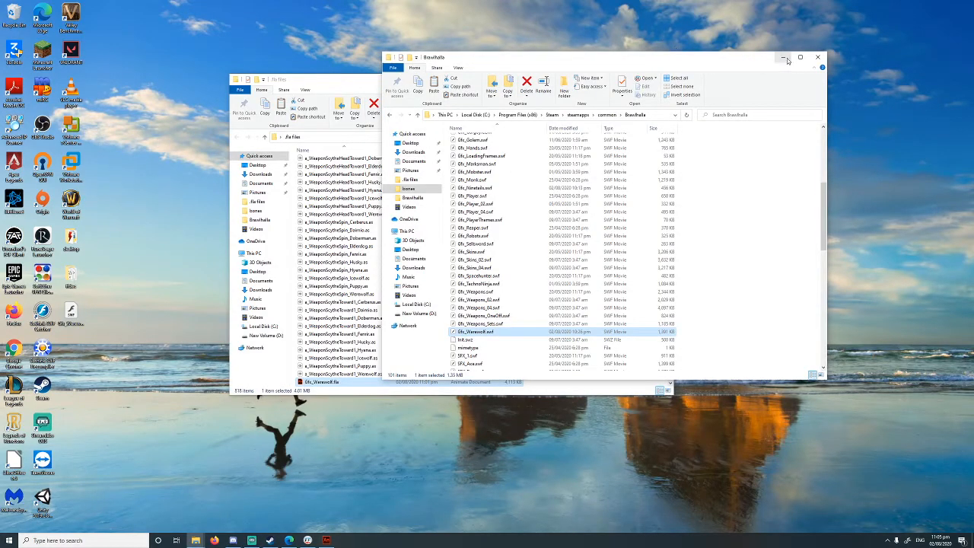
key(alt+Tab)
click(631, 80)
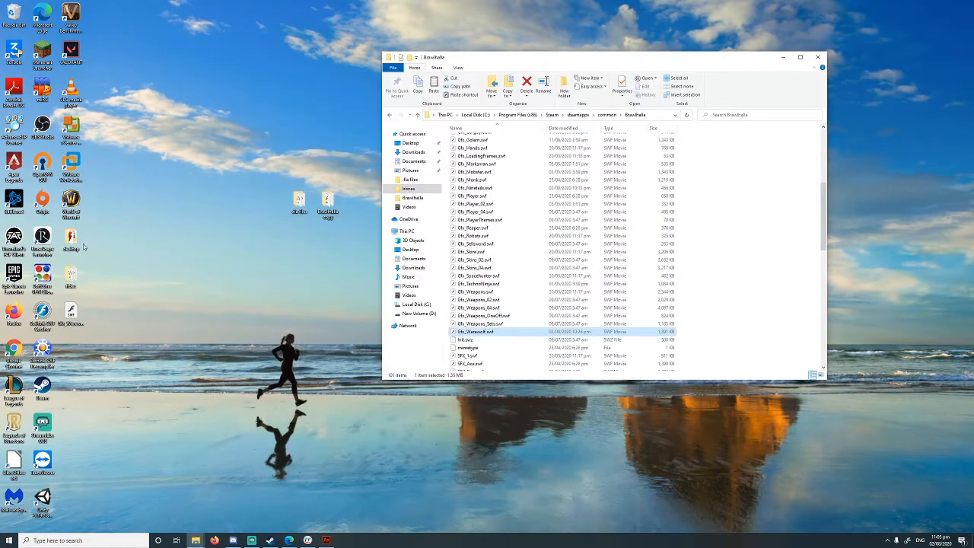
click(82, 313)
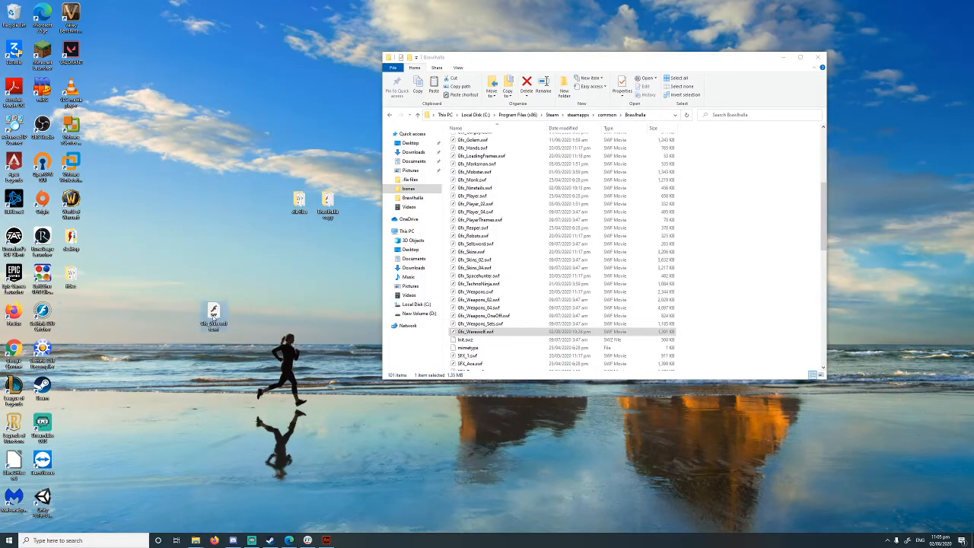
drag(731, 305, 700, 302)
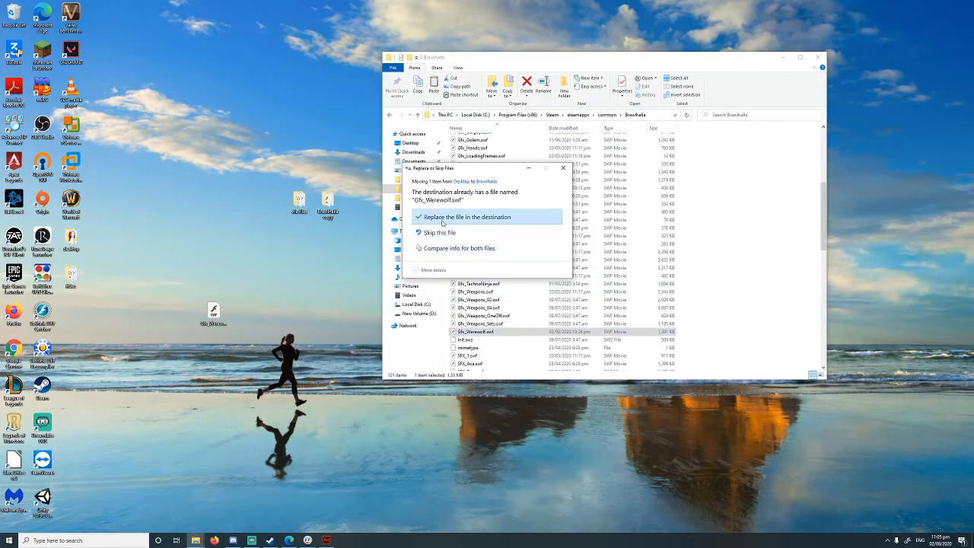
click(445, 220)
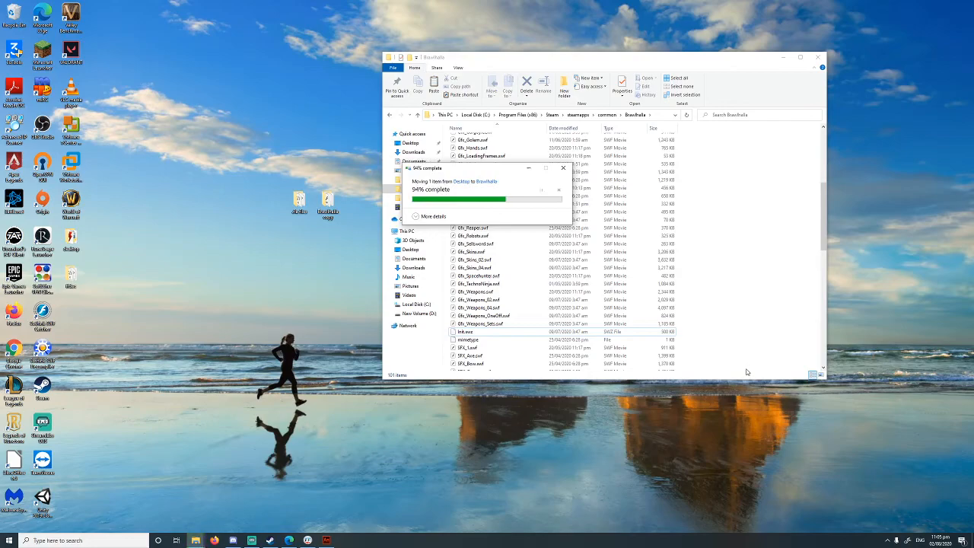
Step: Launch Brawlhalla from the Steam tray menu
click(887, 540)
right_click(887, 493)
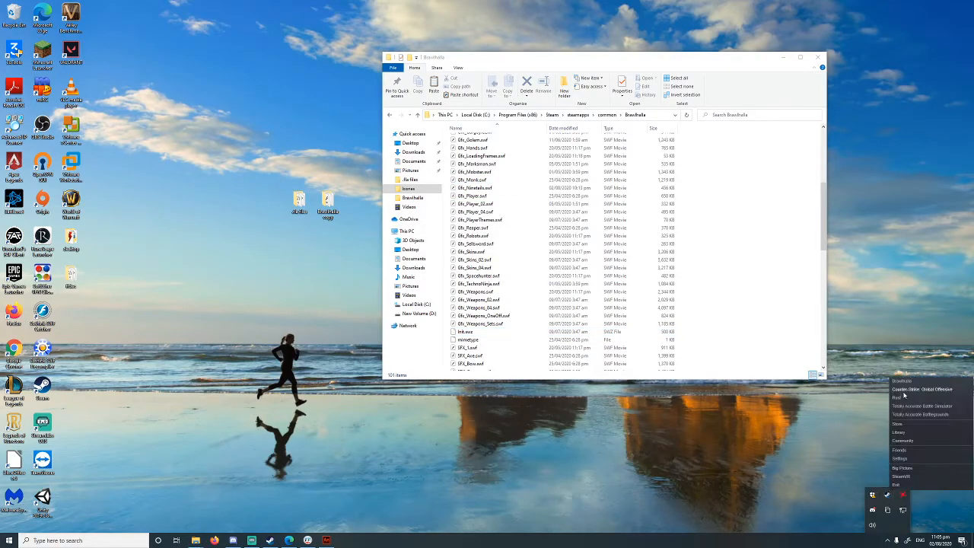
click(904, 392)
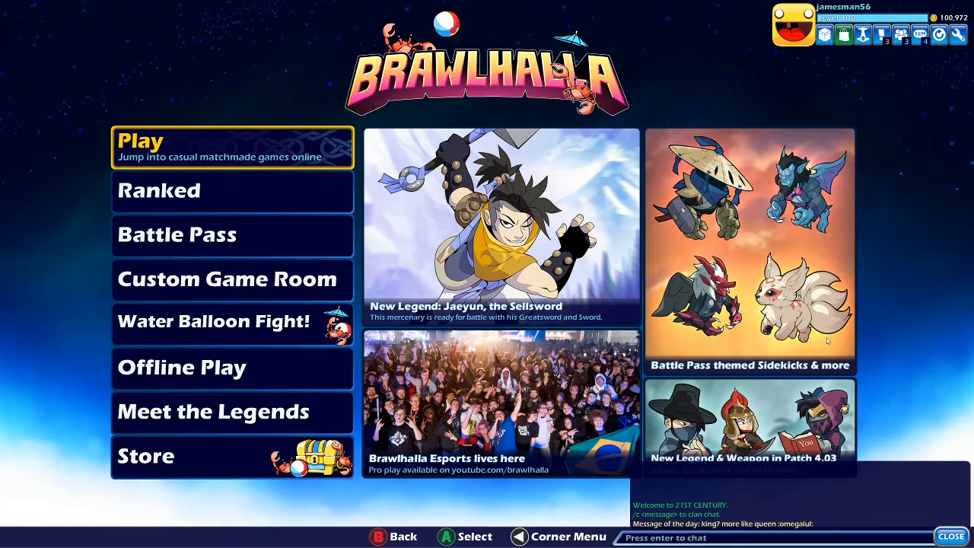
Step: Open Training Mode through Offline Play
key(Down)
key(Return)
key(Escape)
key(Down)
key(Down)
key(Down)
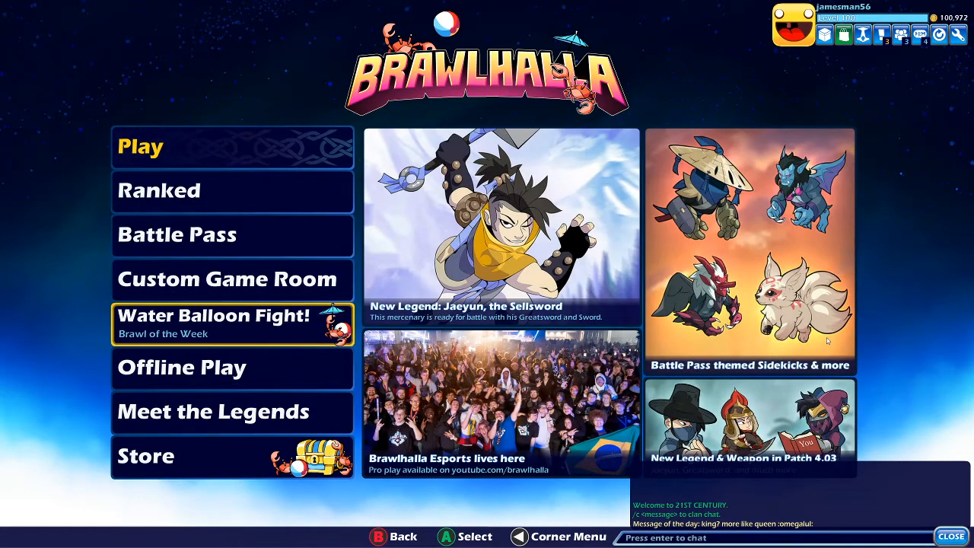
Step: Select Mordex as the legend
key(Down)
key(Return)
key(Right)
key(Return)
key(Left)
key(Left)
key(Down)
key(Left)
key(Left)
key(Left)
key(Left)
key(Down)
key(Left)
key(Left)
key(Left)
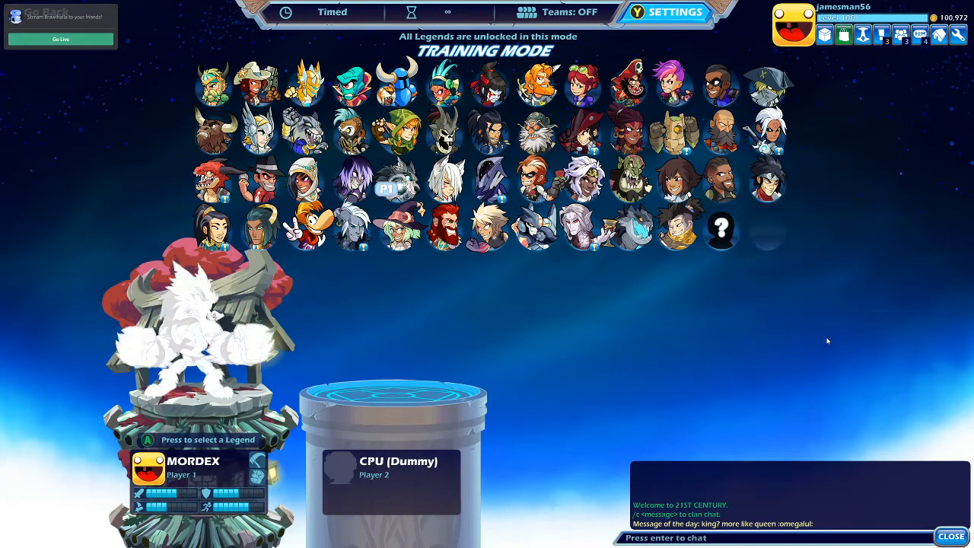
key(Return)
Step: Choose the Tropic Breeze skin with the recoloured scythe and confirm the selection
key(Right)
key(Right)
key(Right)
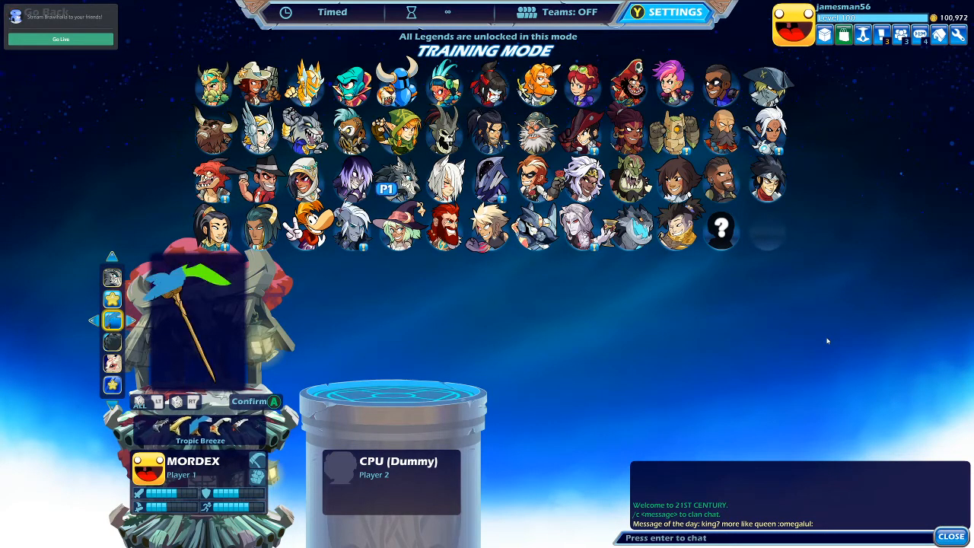
key(Return)
Step: Start the training match and give Mordex the Scythe weapon through the training settings
key(Return)
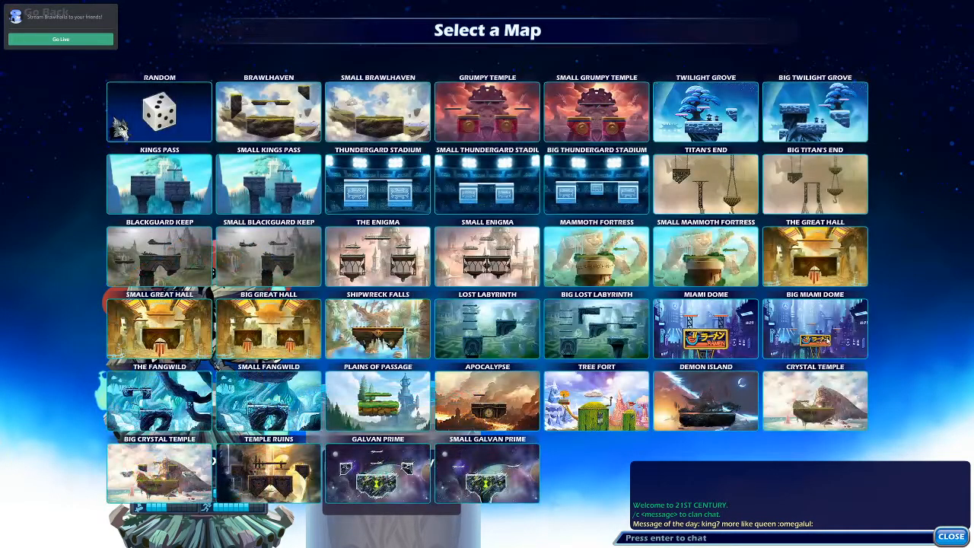
key(Return)
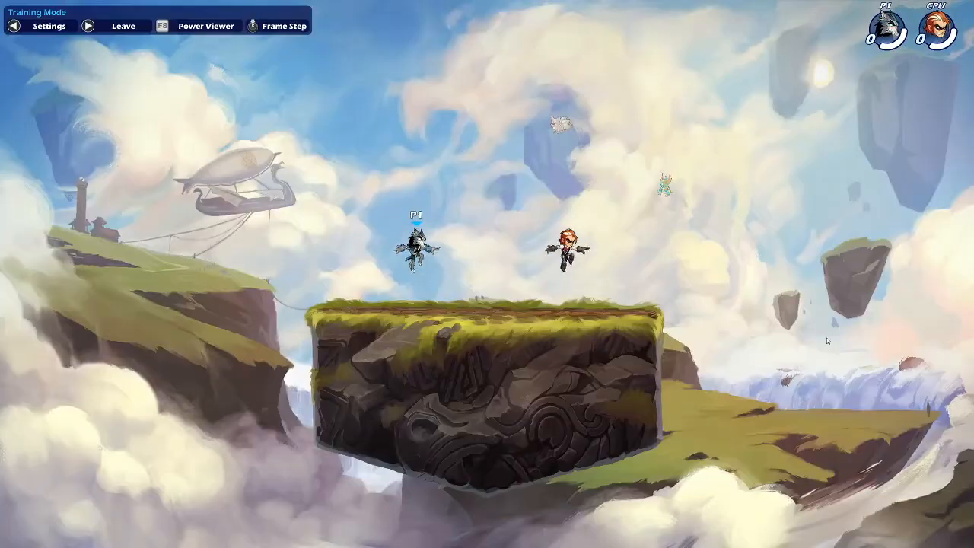
key(Down)
key(Down)
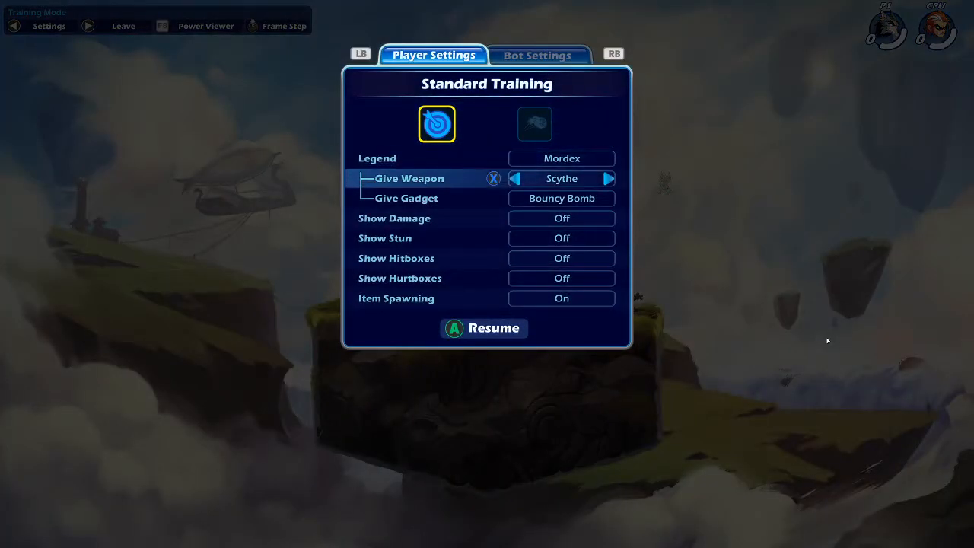
key(Return)
key(Return)
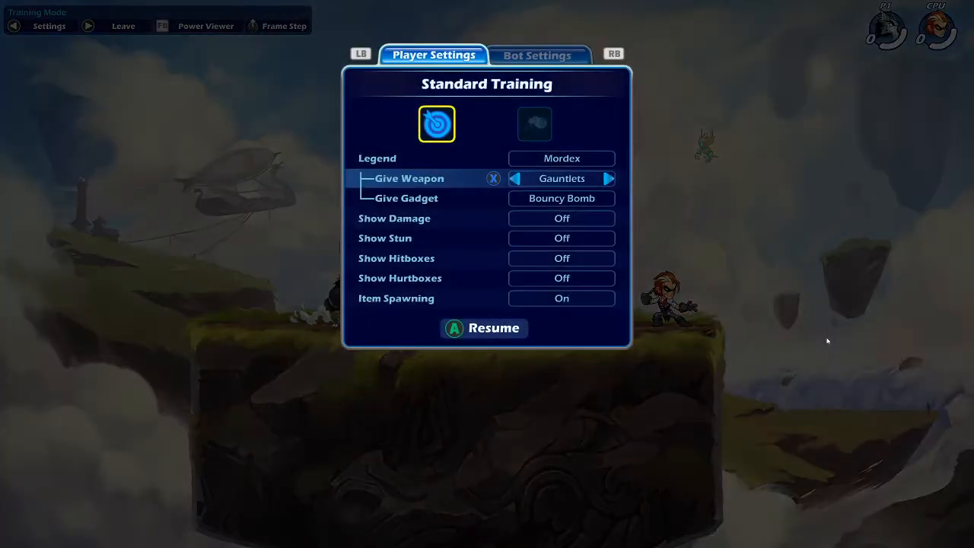
key(Right)
key(Return)
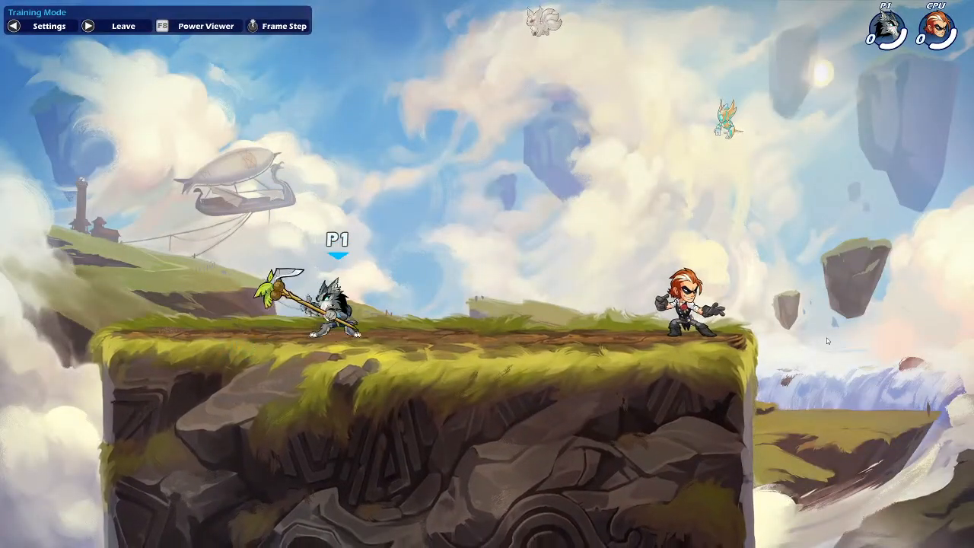
Step: Move and jump Mordex around the stage to watch the recoloured scythe's colour-changing animation
key(Right)
key(space)
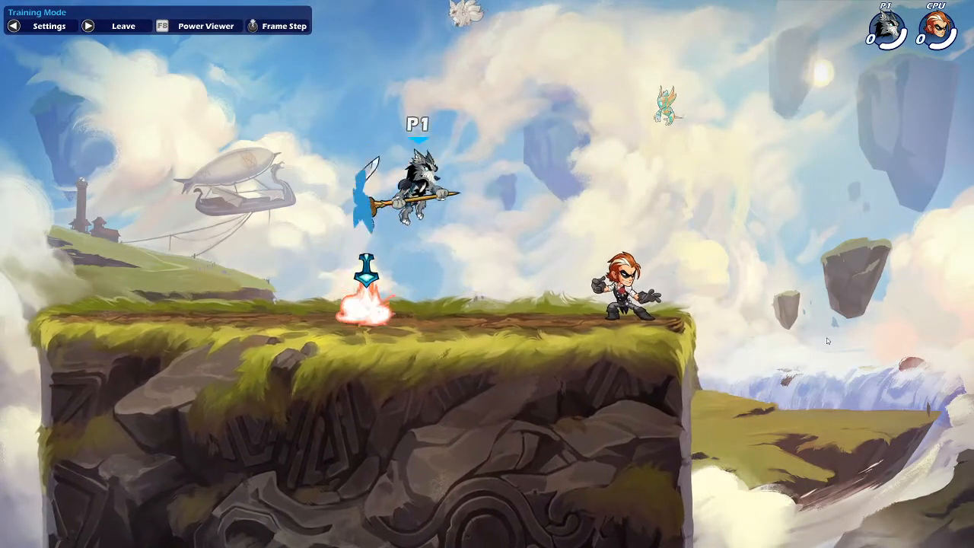
key(space)
key(Left)
key(space)
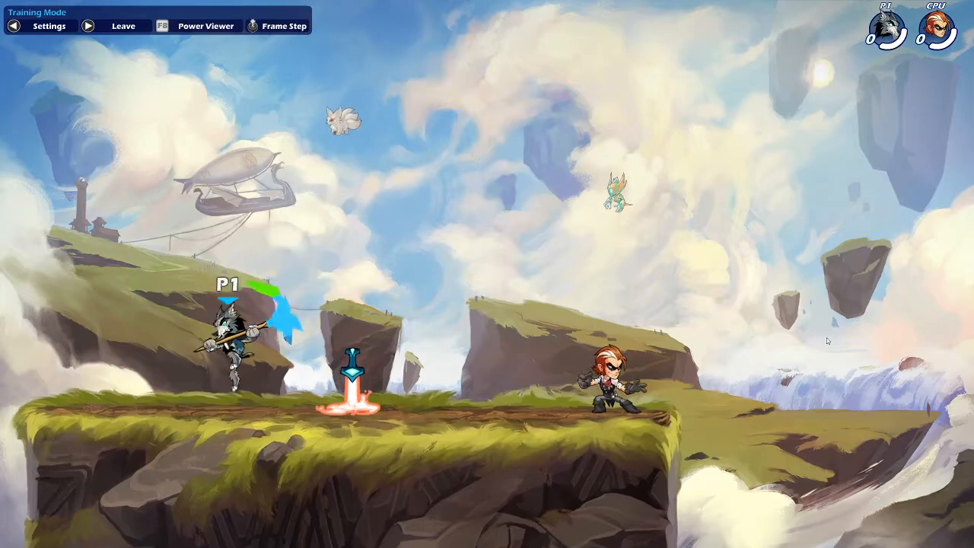
key(Right)
key(space)
key(space)
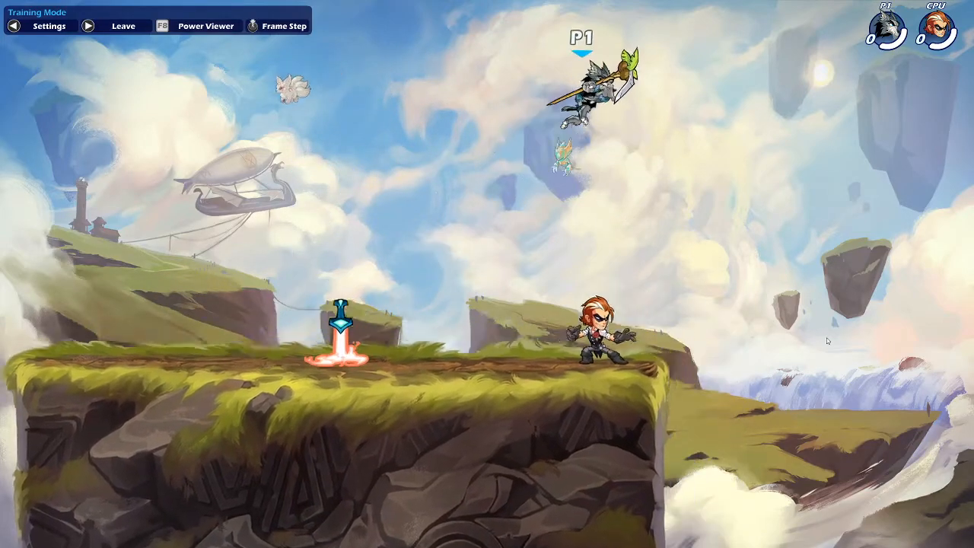
key(Left)
key(space)
key(Right)
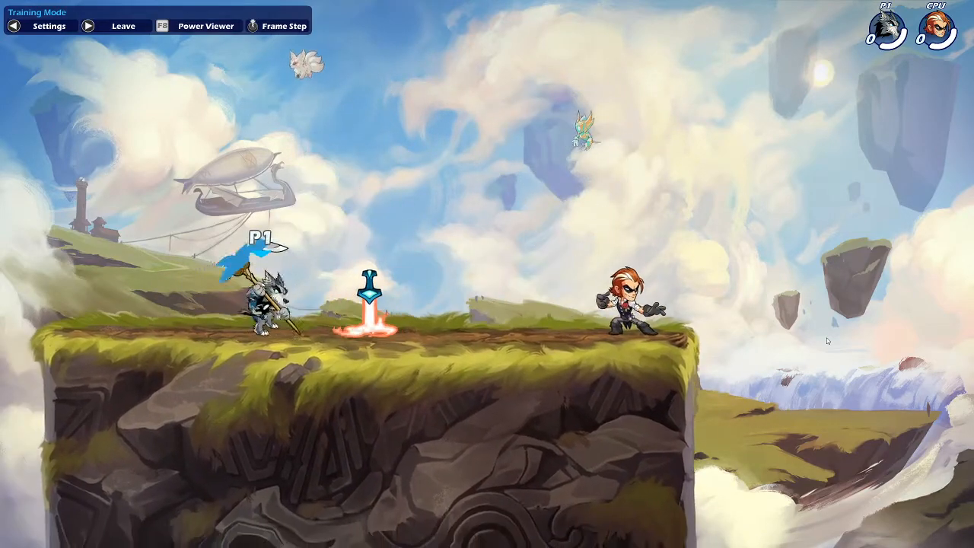
key(Left)
key(Right)
key(Left)
key(Right)
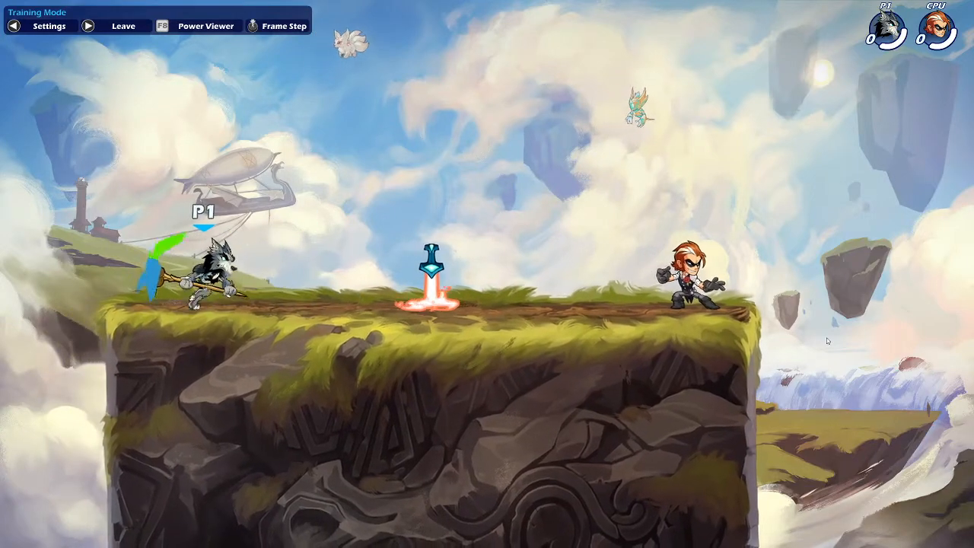
key(Right)
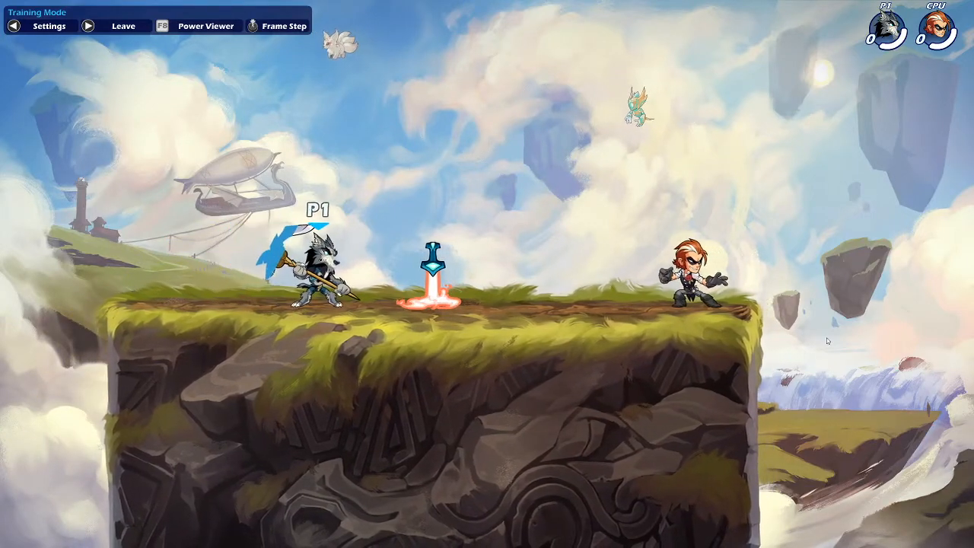
key(Left)
key(Right)
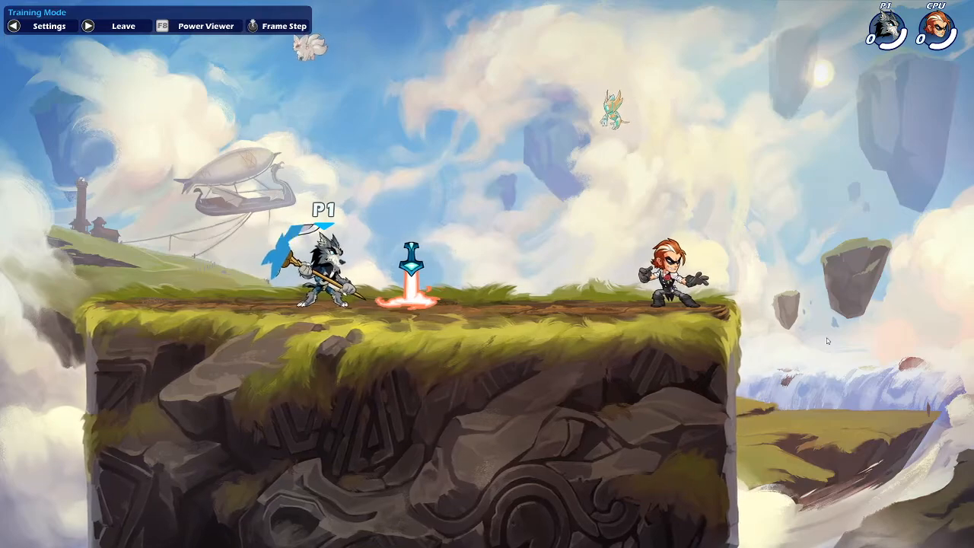
key(Right)
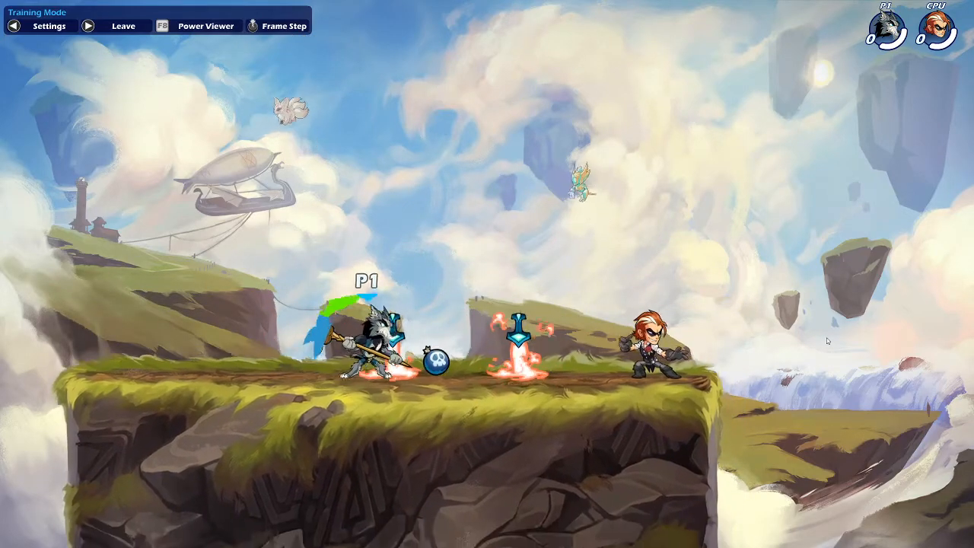
key(Right)
key(space)
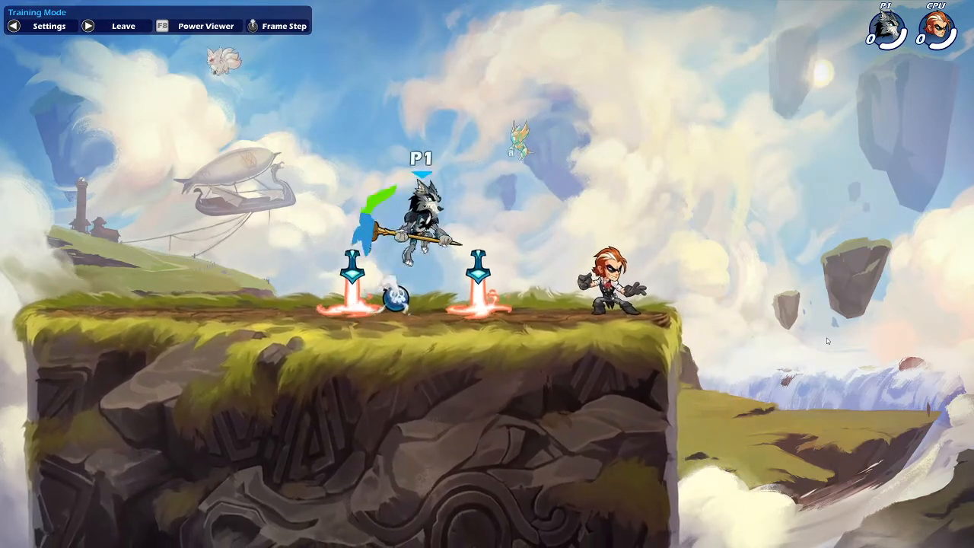
key(Right)
Step: Attack the bot with scythe strikes while moving, checking the animated scythe during combat
key(c)
key(Left)
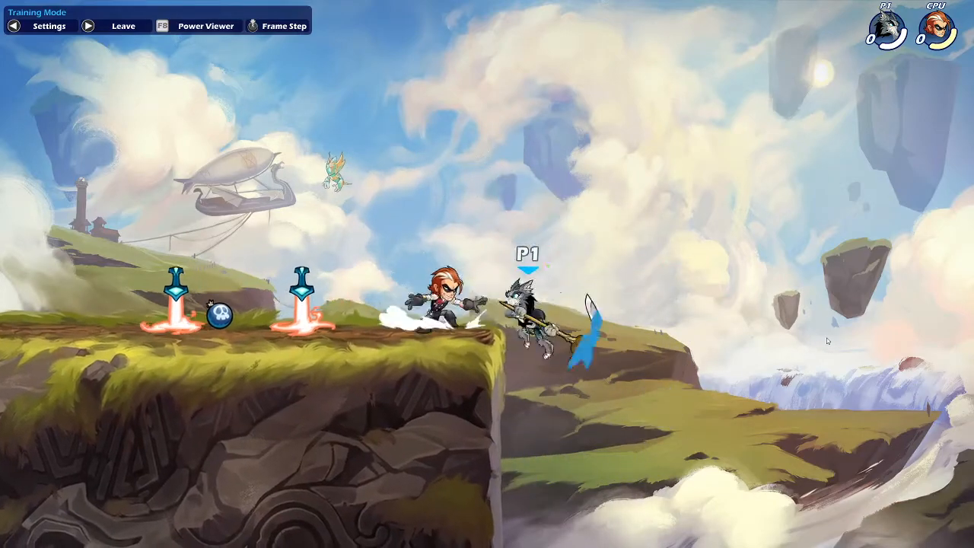
key(Left)
key(space)
key(Right)
key(c)
key(space)
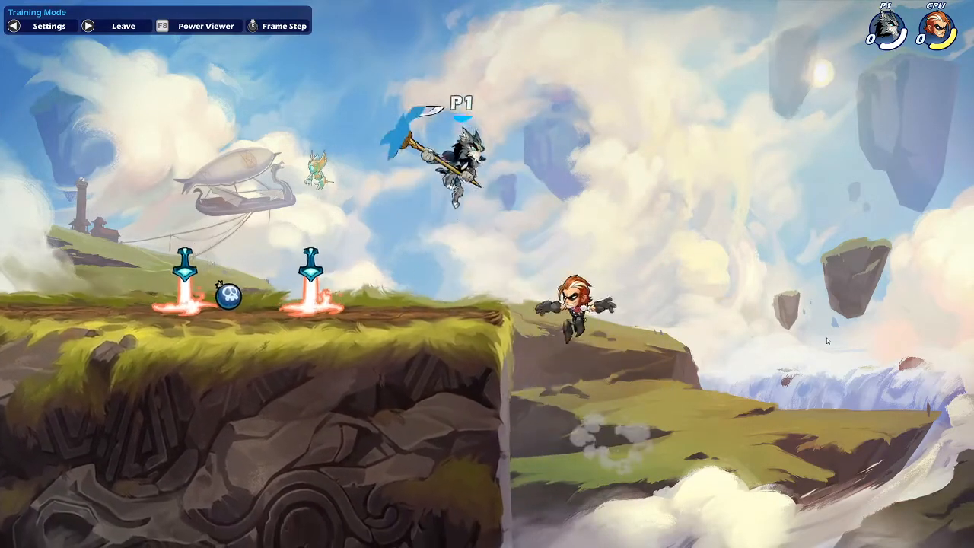
key(Left)
key(Right)
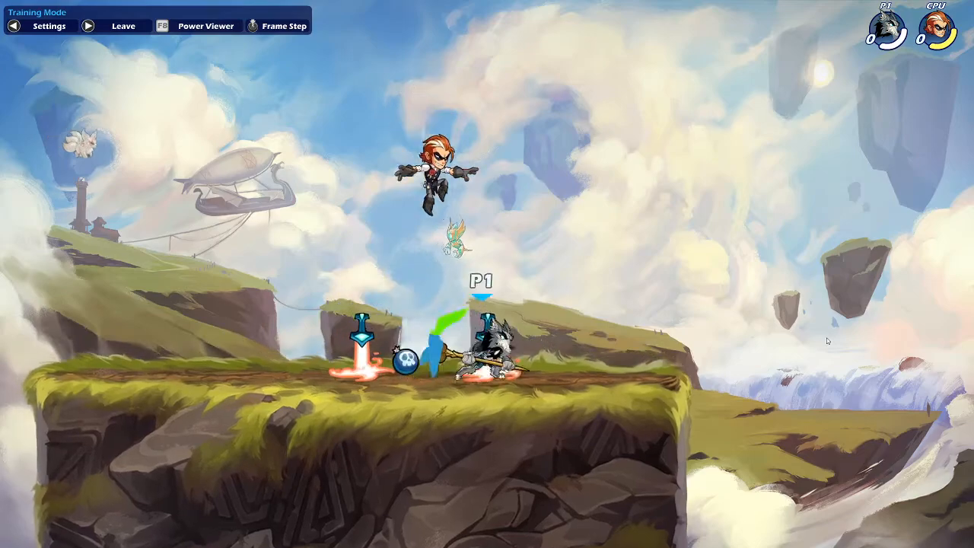
key(Left)
key(Left)
key(c)
key(Right)
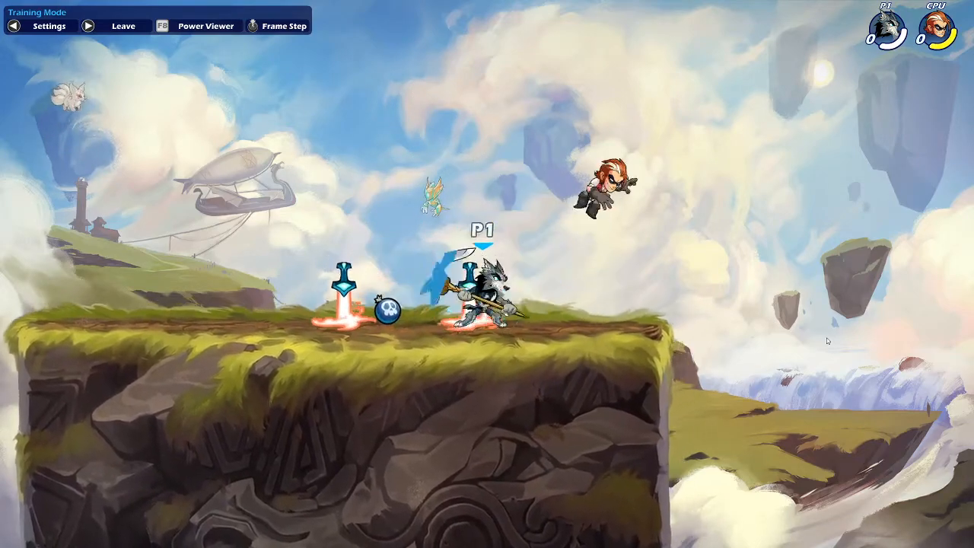
key(Right)
key(space)
key(c)
key(c)
key(Right)
key(space)
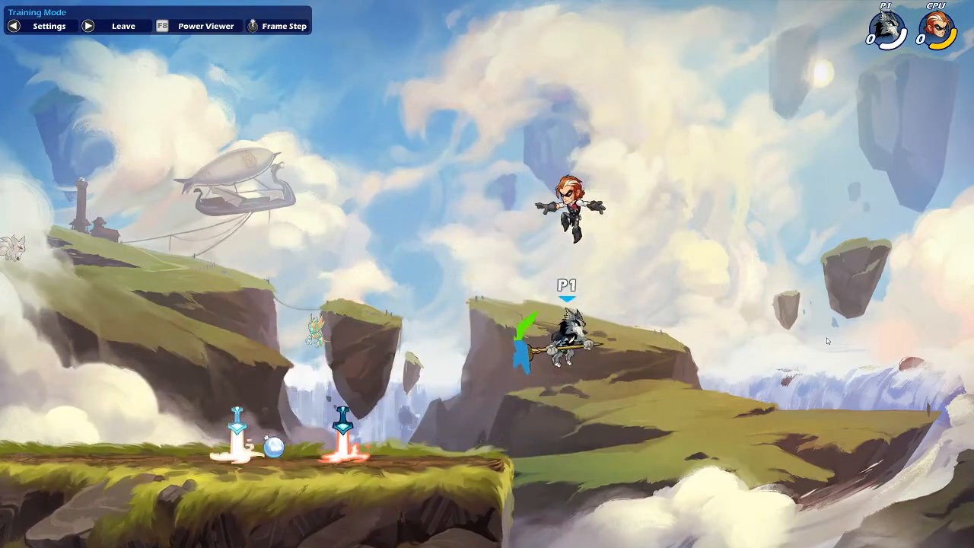
key(Left)
key(Right)
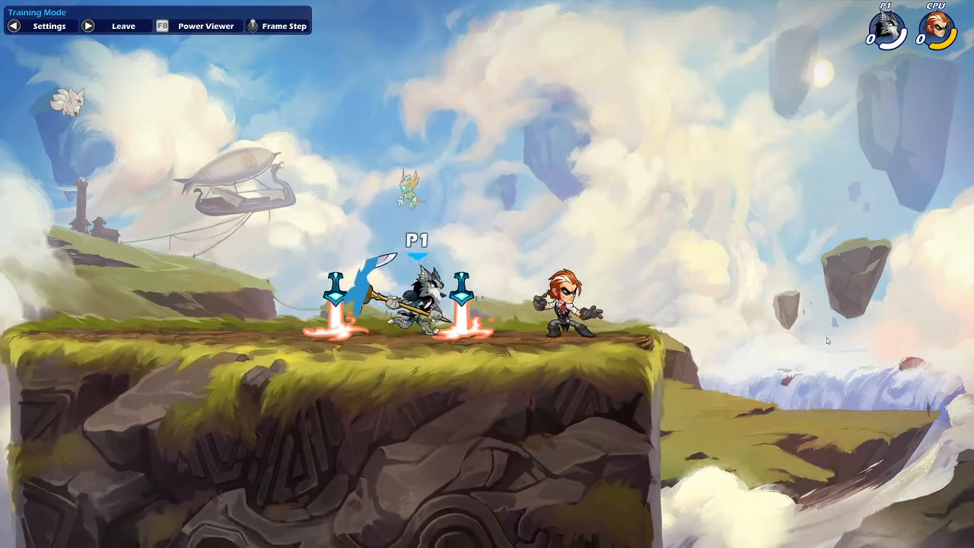
key(space)
key(Left)
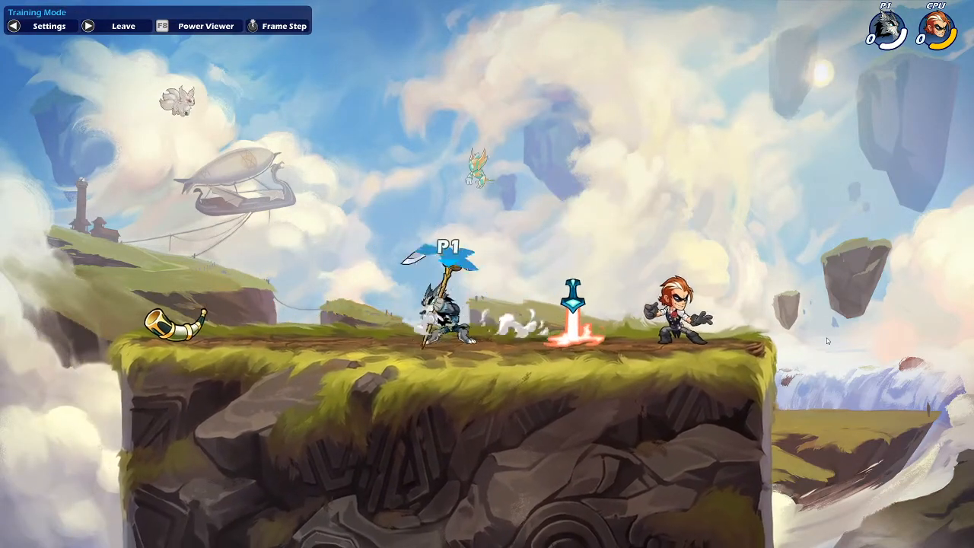
key(Right)
key(space)
key(Left)
key(space)
key(Right)
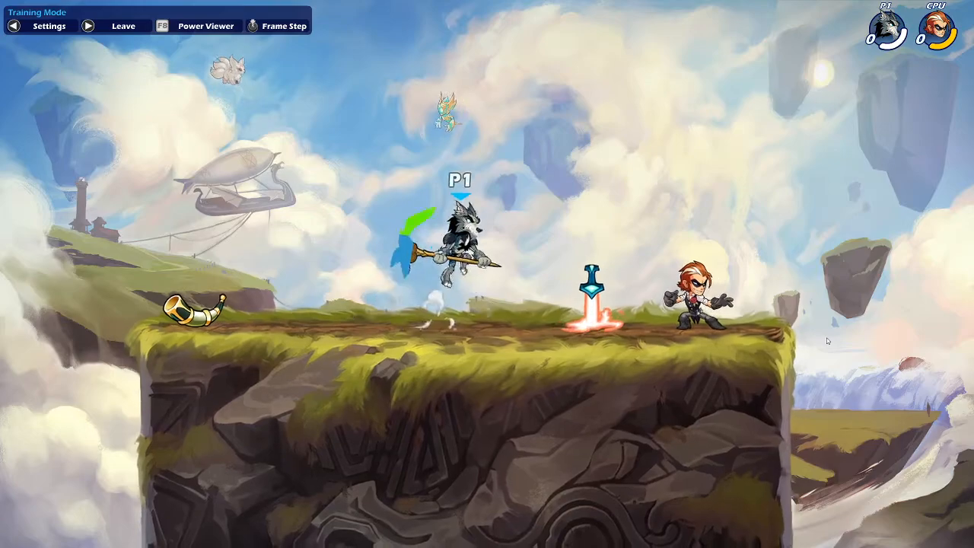
key(space)
key(Left)
key(Left)
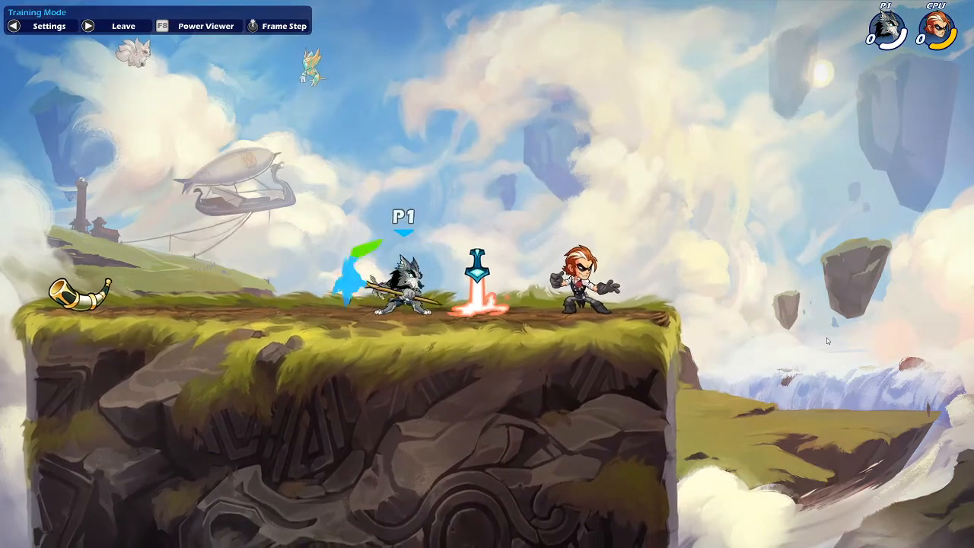